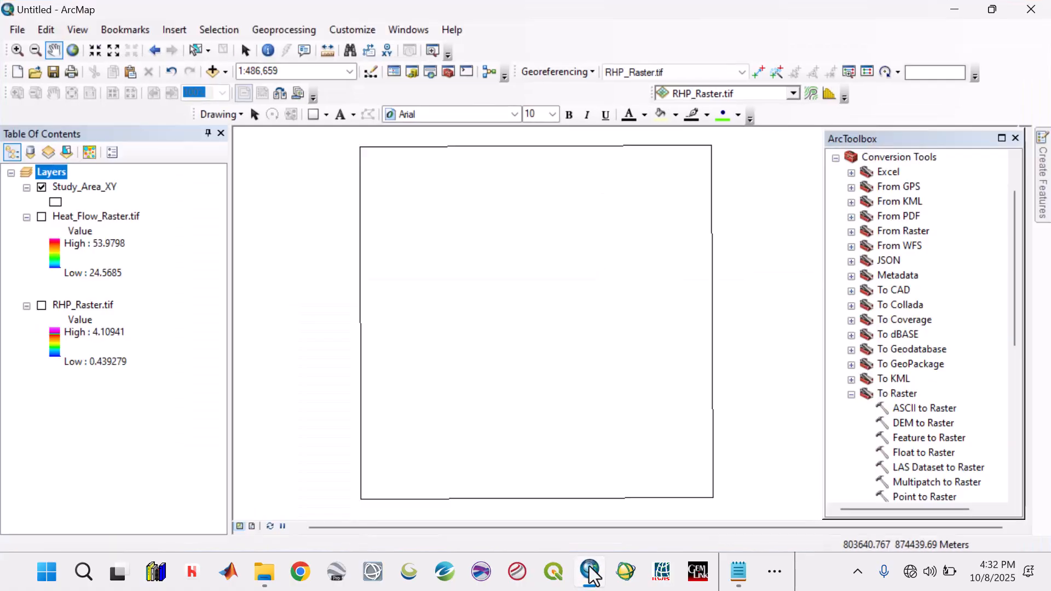
- Start adding XY data and choose the table BA_RES_Arcgis_Data.csv from the Data folder inside the project's Gravity folder
{"action": "left_click", "coordinate": [17, 31]}
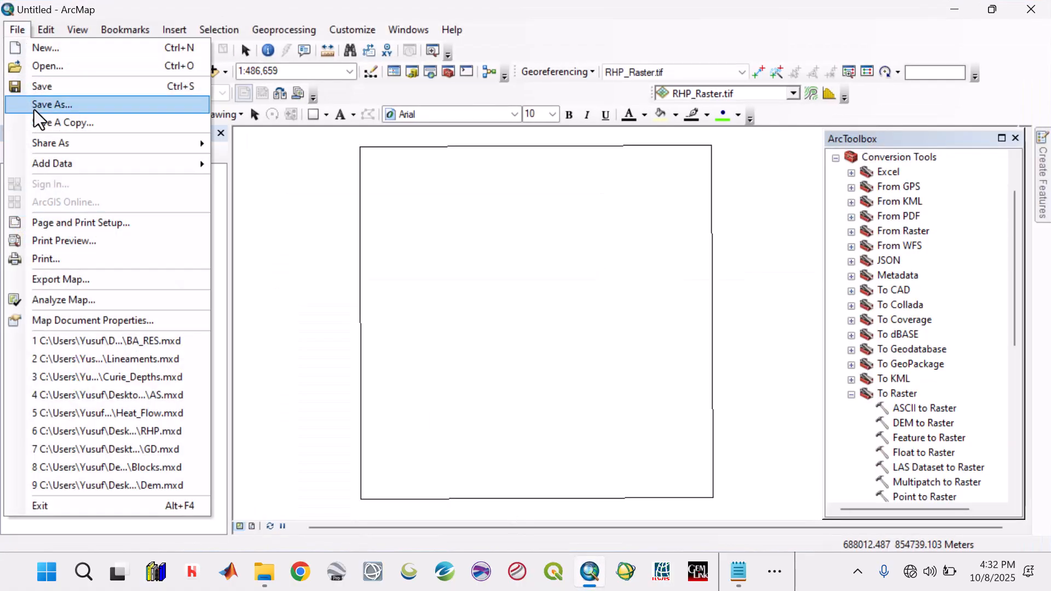
{"action": "mouse_move", "coordinate": [46, 160]}
{"action": "left_click", "coordinate": [327, 224]}
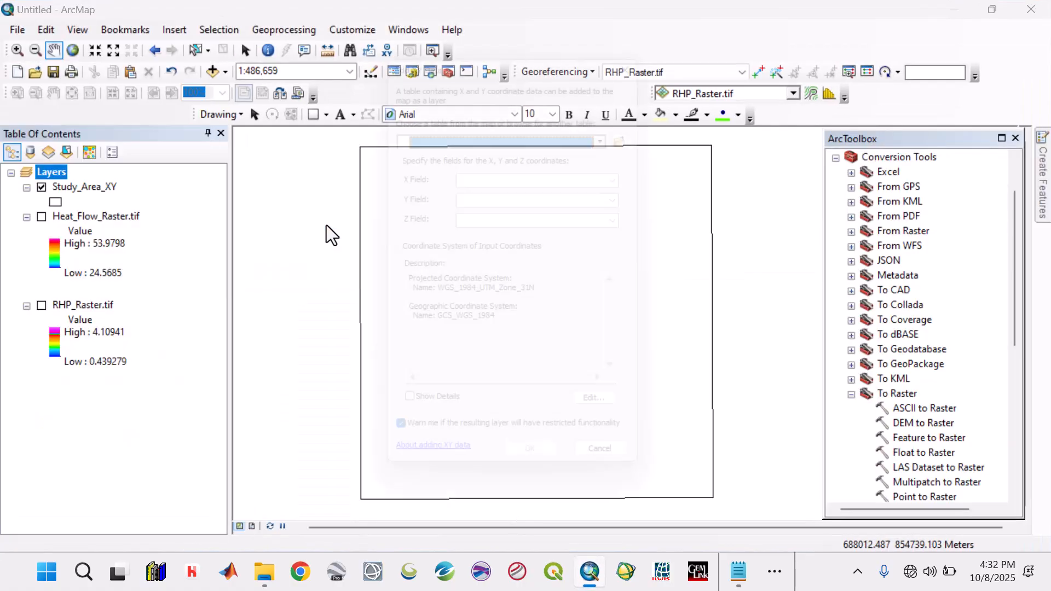
{"action": "left_click", "coordinate": [650, 137]}
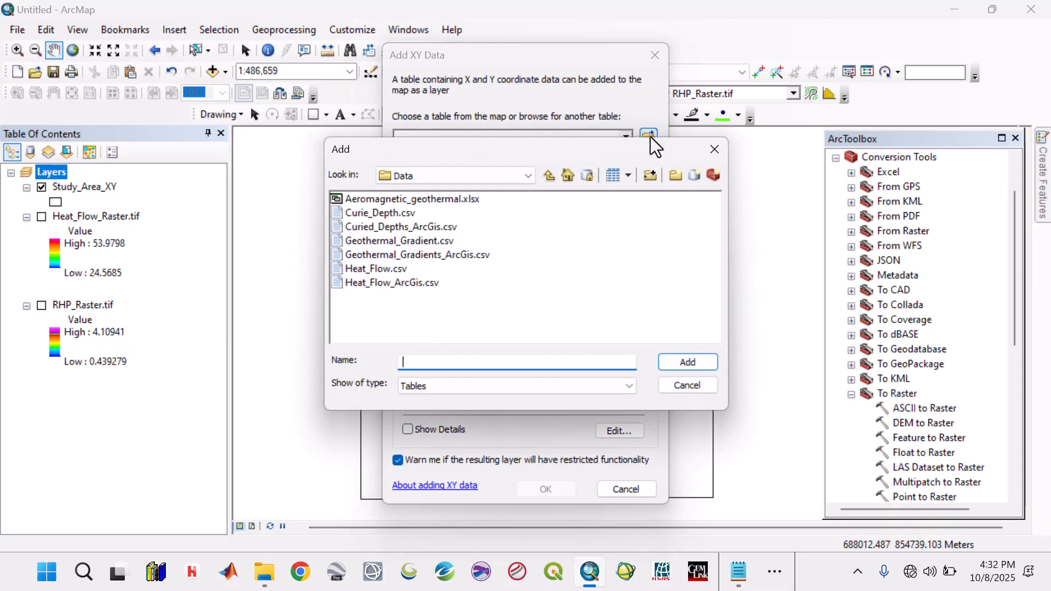
{"action": "left_click", "coordinate": [547, 176]}
{"action": "left_click", "coordinate": [548, 175]}
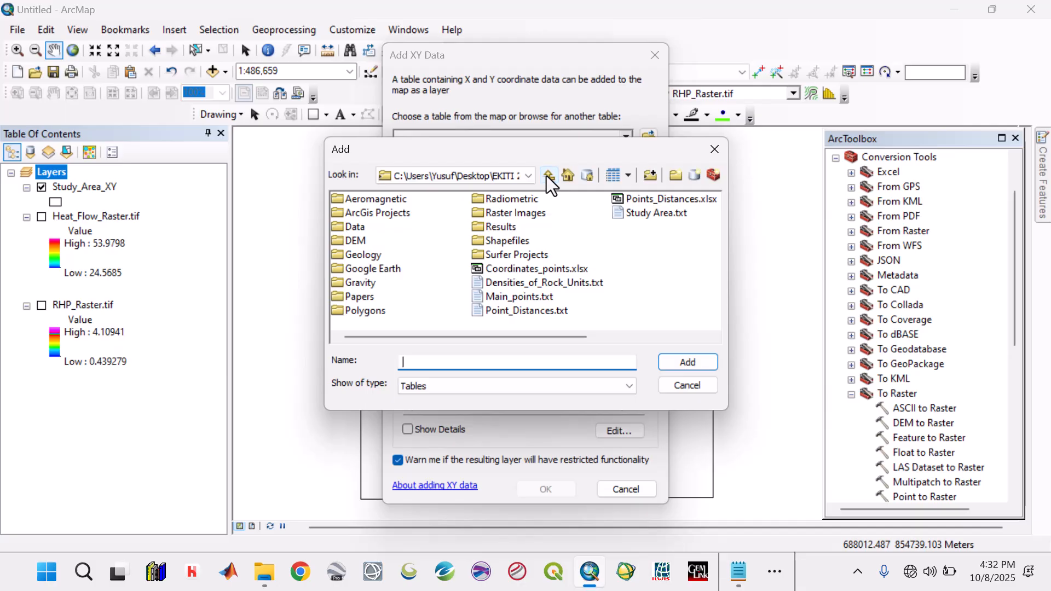
{"action": "double_click", "coordinate": [372, 285]}
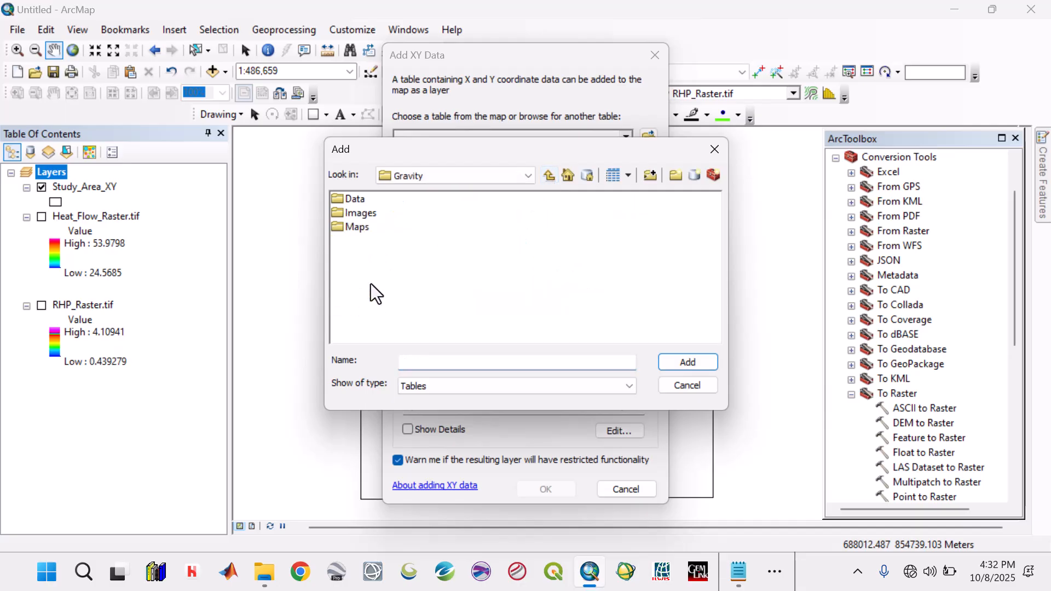
{"action": "left_click", "coordinate": [356, 201]}
{"action": "double_click", "coordinate": [356, 202]}
{"action": "left_click", "coordinate": [356, 198]}
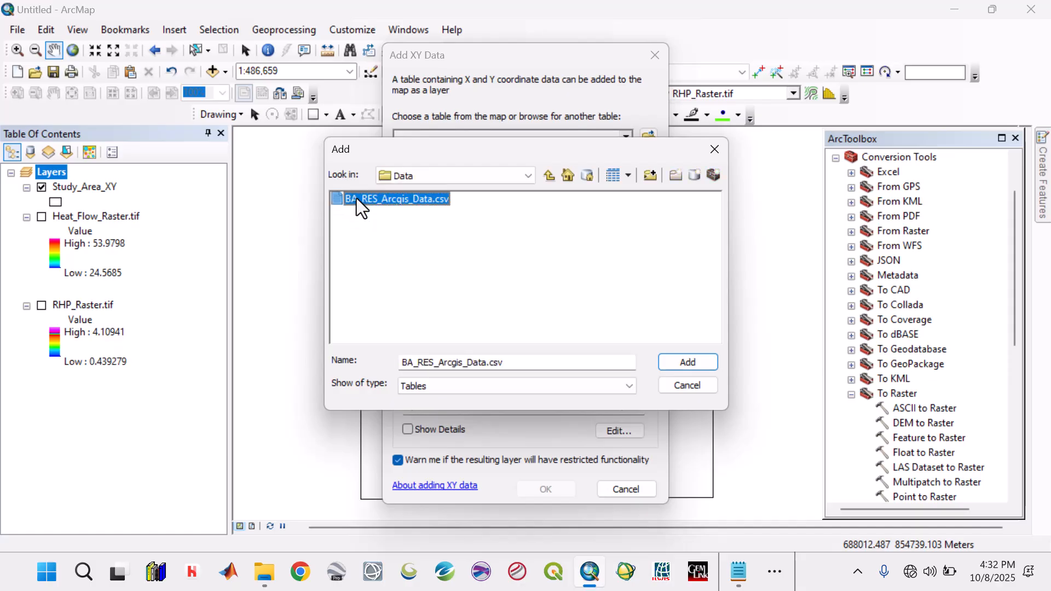
{"action": "left_click", "coordinate": [691, 363]}
- Add the XY table as a point layer with Z as its Z field and WGS 1984 UTM Zone 31N as coordinate system
{"action": "left_click", "coordinate": [625, 226]}
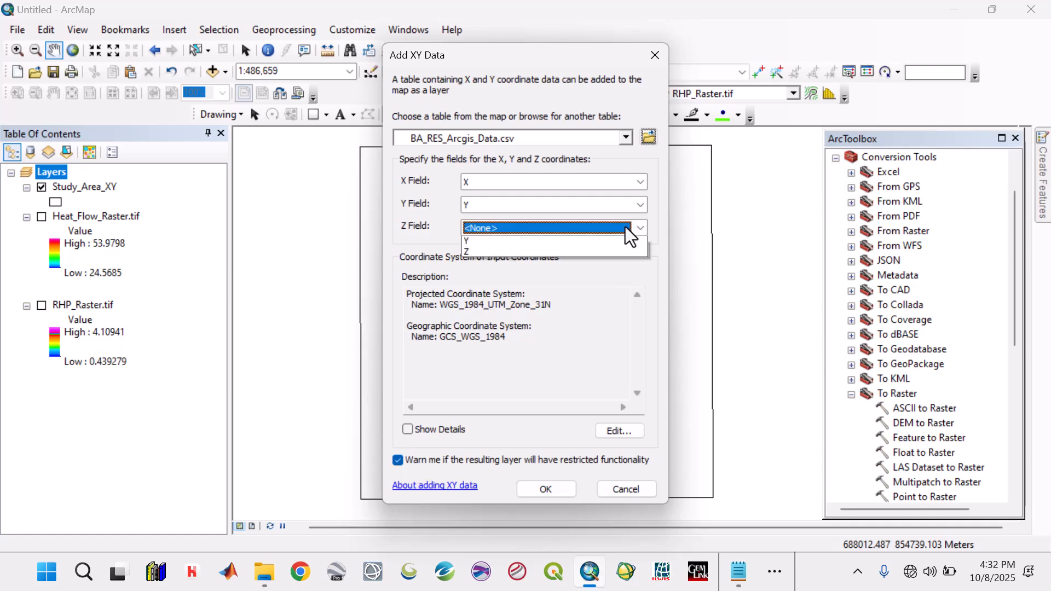
{"action": "left_click", "coordinate": [532, 274]}
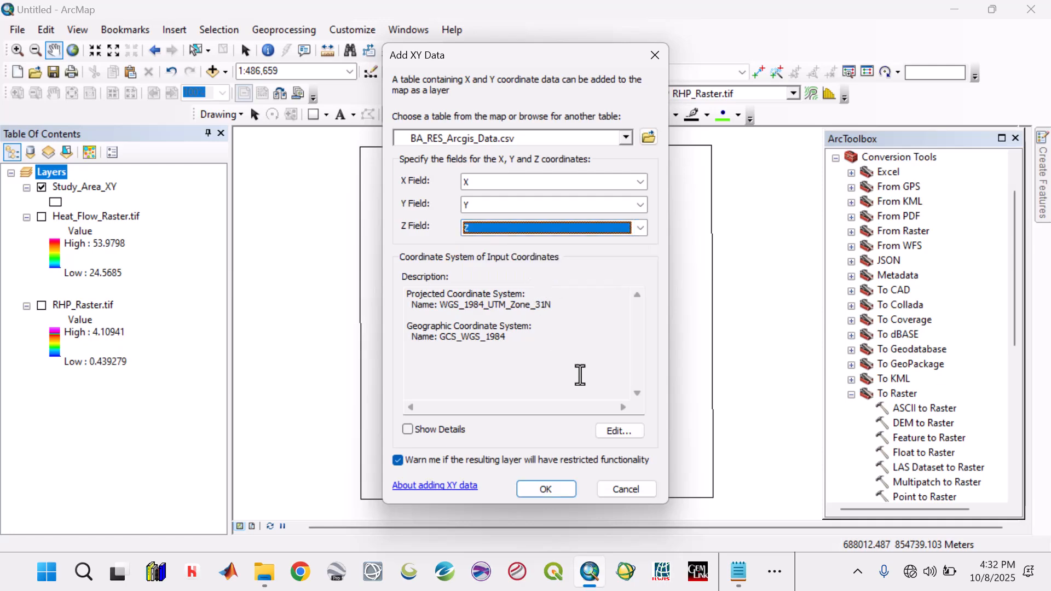
{"action": "left_click", "coordinate": [617, 429]}
{"action": "left_click", "coordinate": [463, 172]}
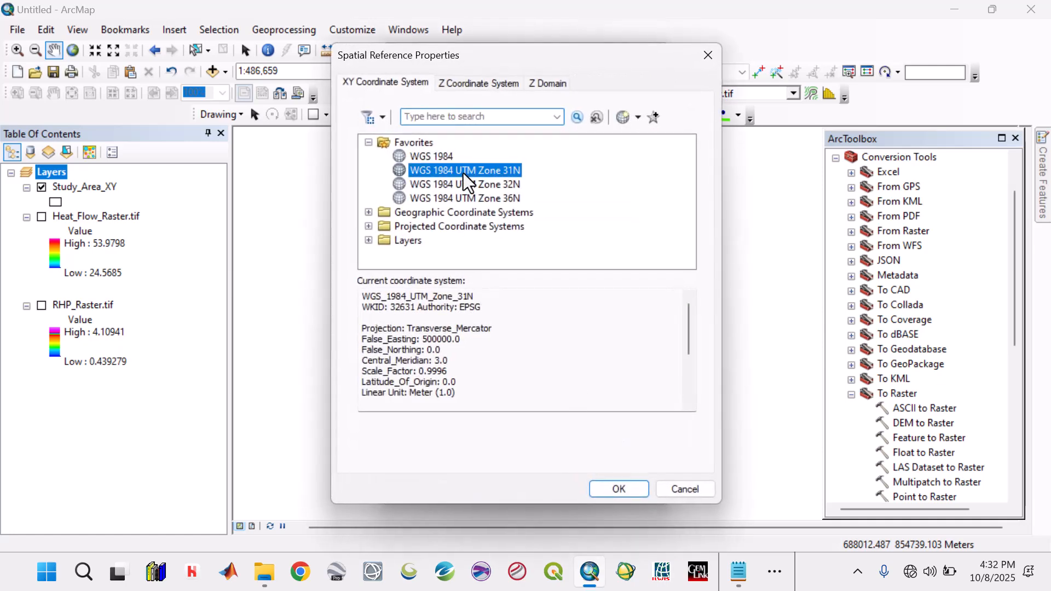
{"action": "left_click", "coordinate": [625, 486]}
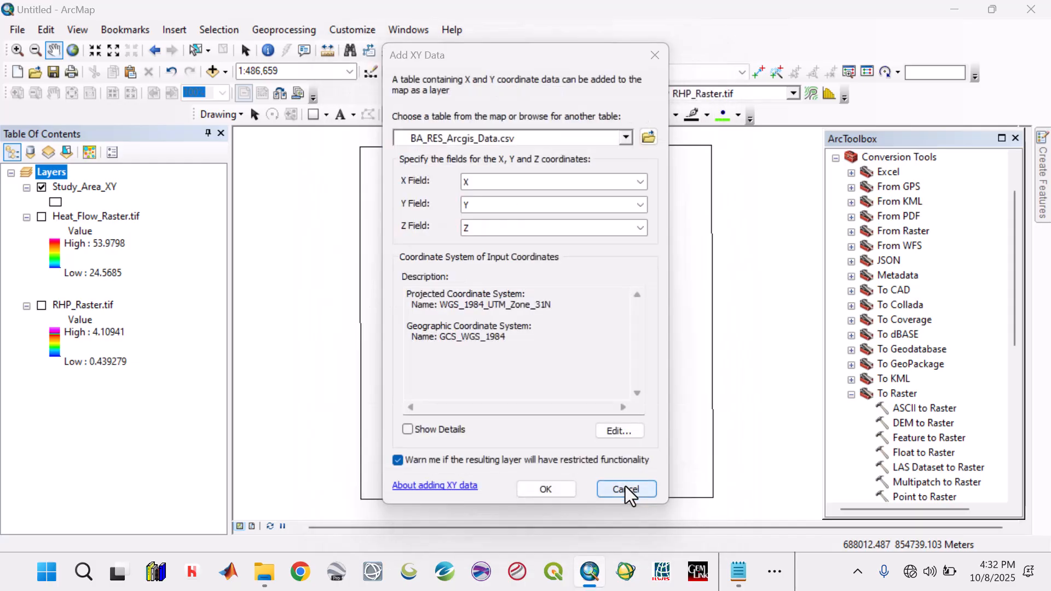
{"action": "left_click", "coordinate": [570, 491]}
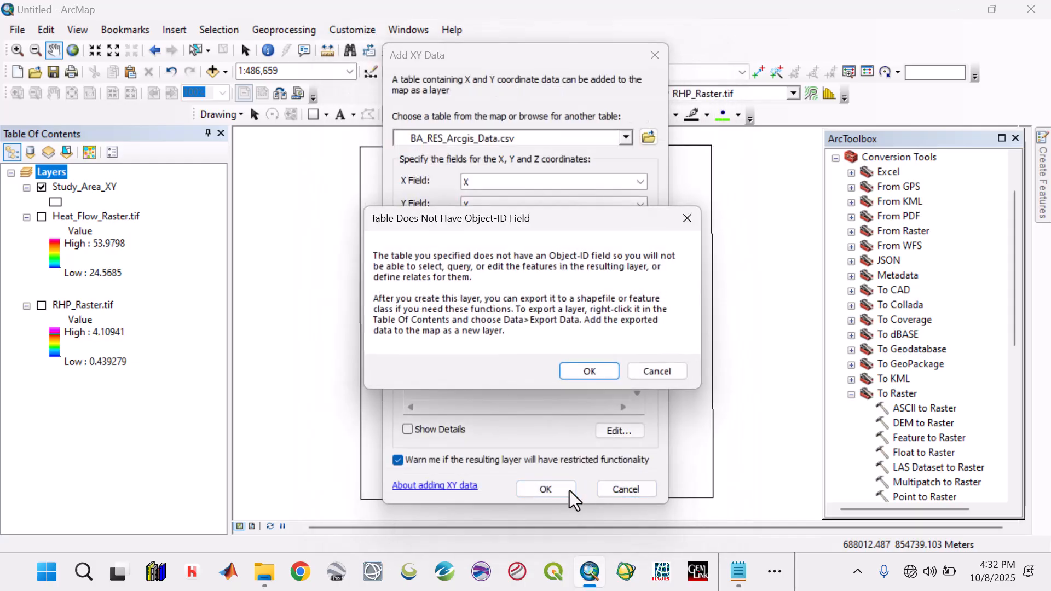
{"action": "left_click", "coordinate": [583, 376]}
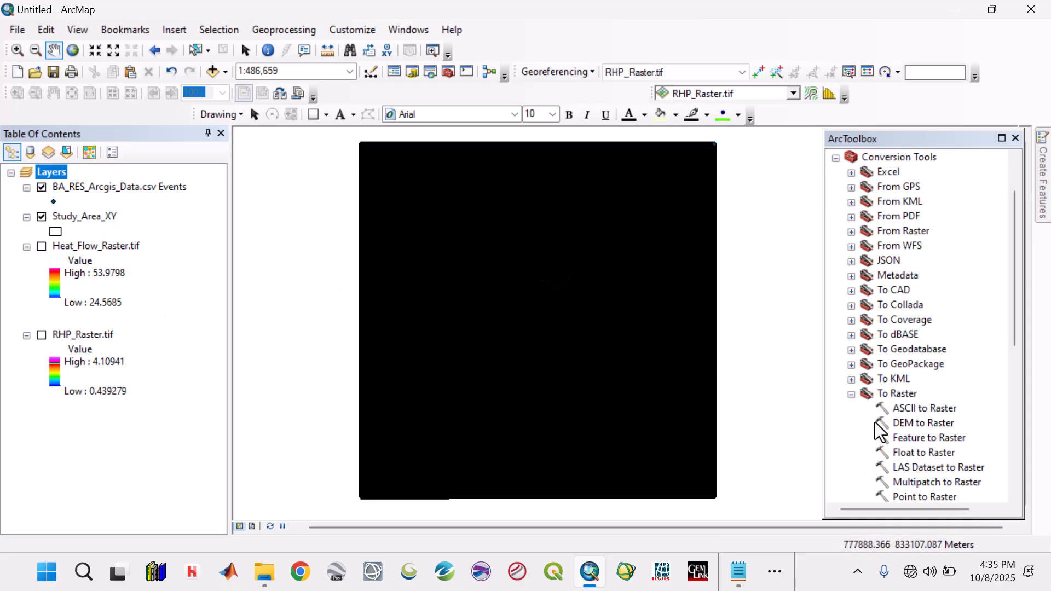
- Hide the BA_RES_Arcgis_Data.csv Events layer on the map
{"action": "double_click", "coordinate": [909, 439]}
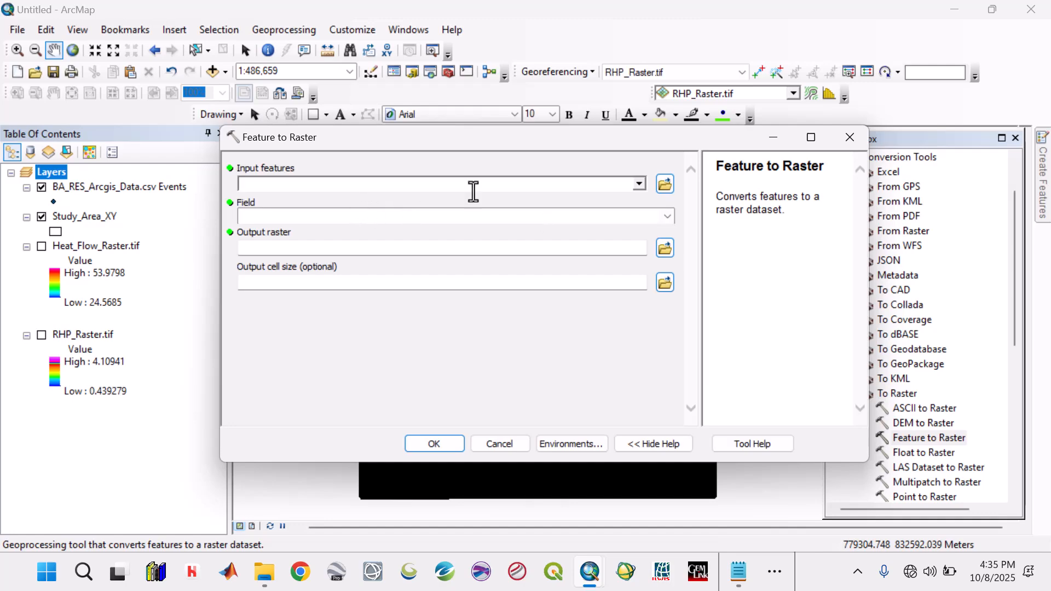
{"action": "left_click", "coordinate": [850, 137]}
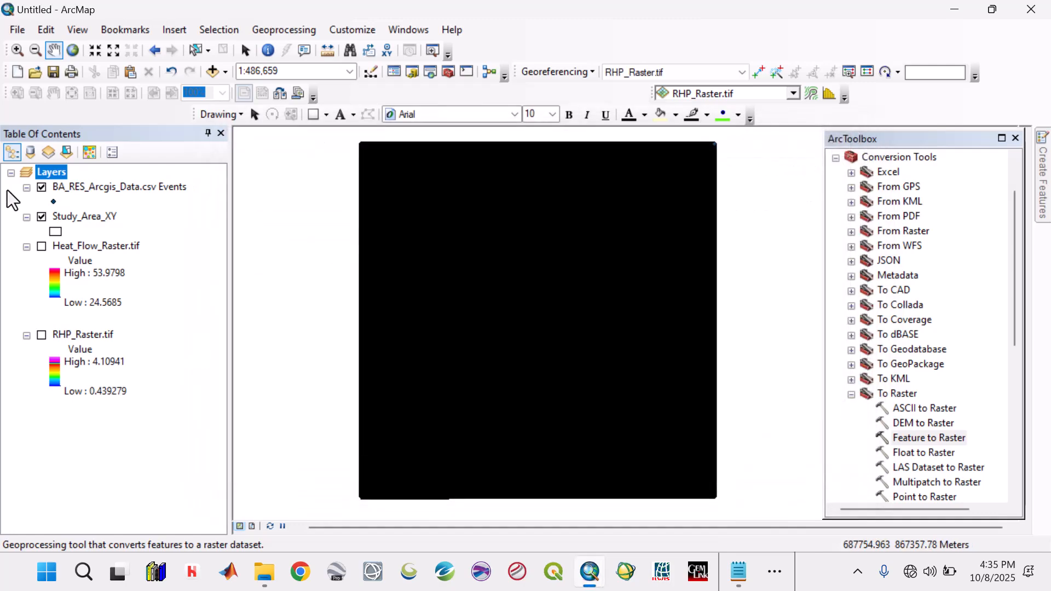
{"action": "left_click", "coordinate": [41, 187]}
- Set up Feature to Raster with BA_RES_Arcgis_Data.csv Events as the input features and Z as the value field
{"action": "double_click", "coordinate": [931, 439]}
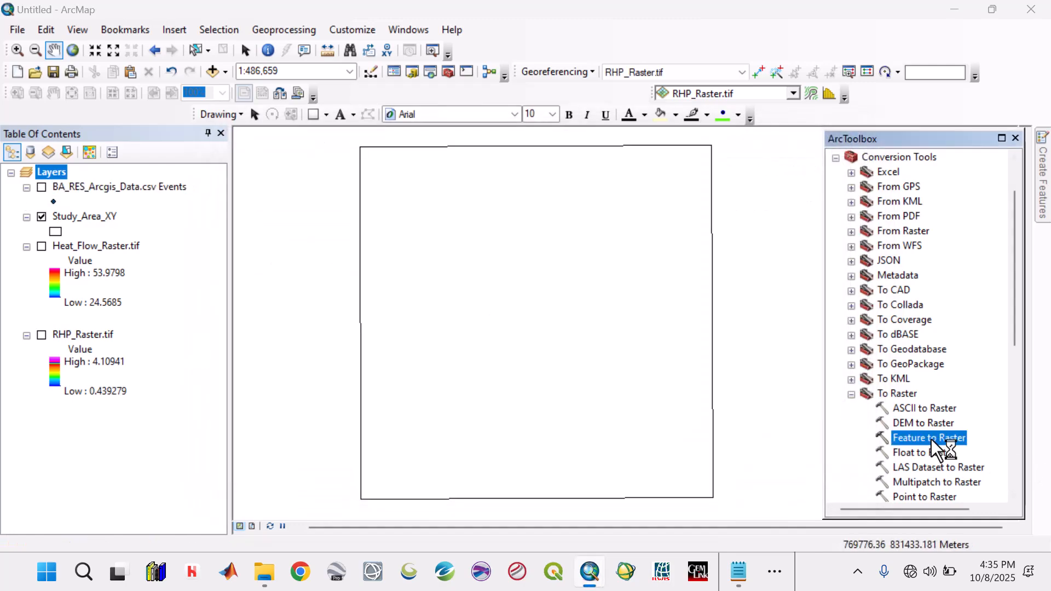
{"action": "left_click", "coordinate": [639, 185]}
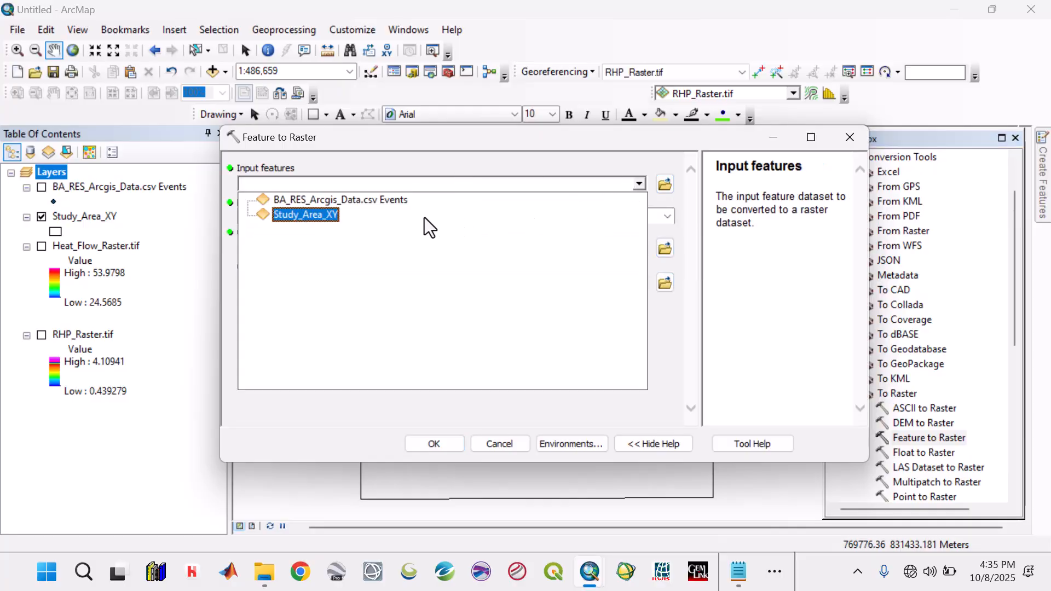
{"action": "left_click", "coordinate": [388, 199]}
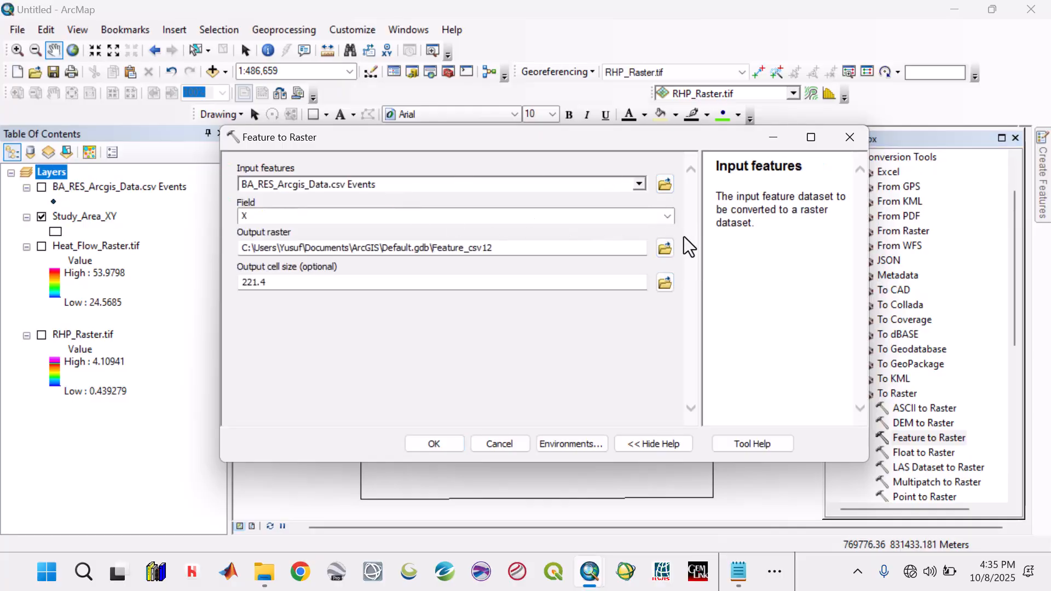
{"action": "left_click", "coordinate": [668, 217]}
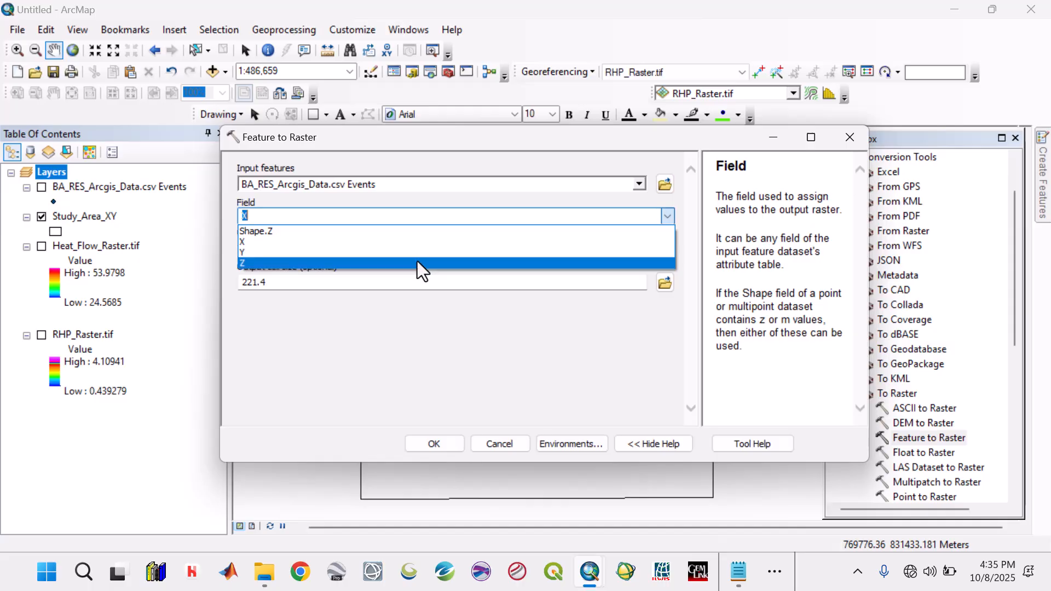
{"action": "left_click", "coordinate": [417, 262]}
- Set the processing extent to match the Study_Area_XY layer and run the Feature to Raster conversion
{"action": "left_click", "coordinate": [557, 445]}
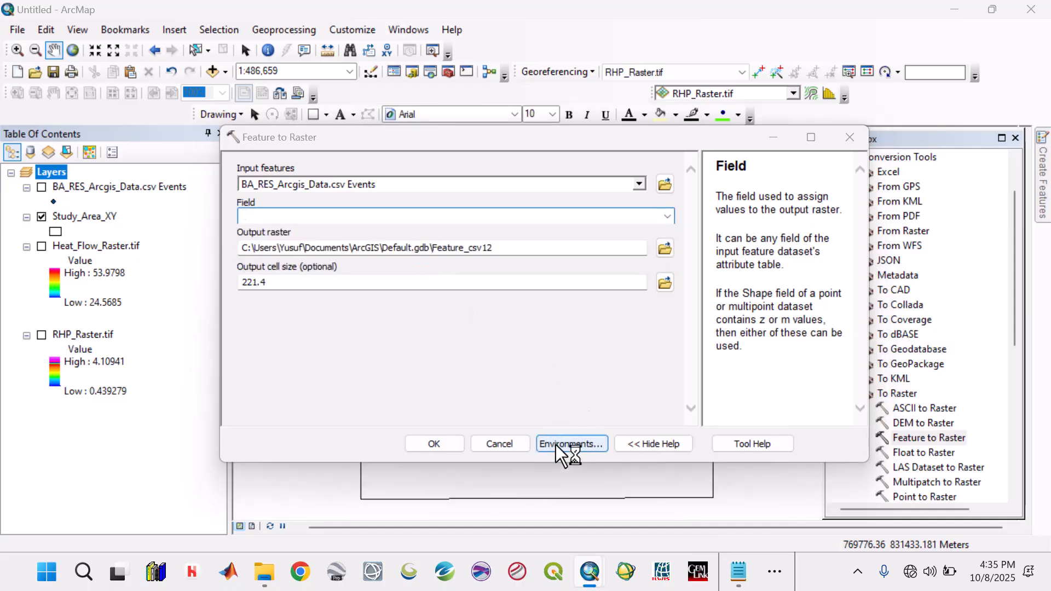
{"action": "left_click", "coordinate": [323, 207]}
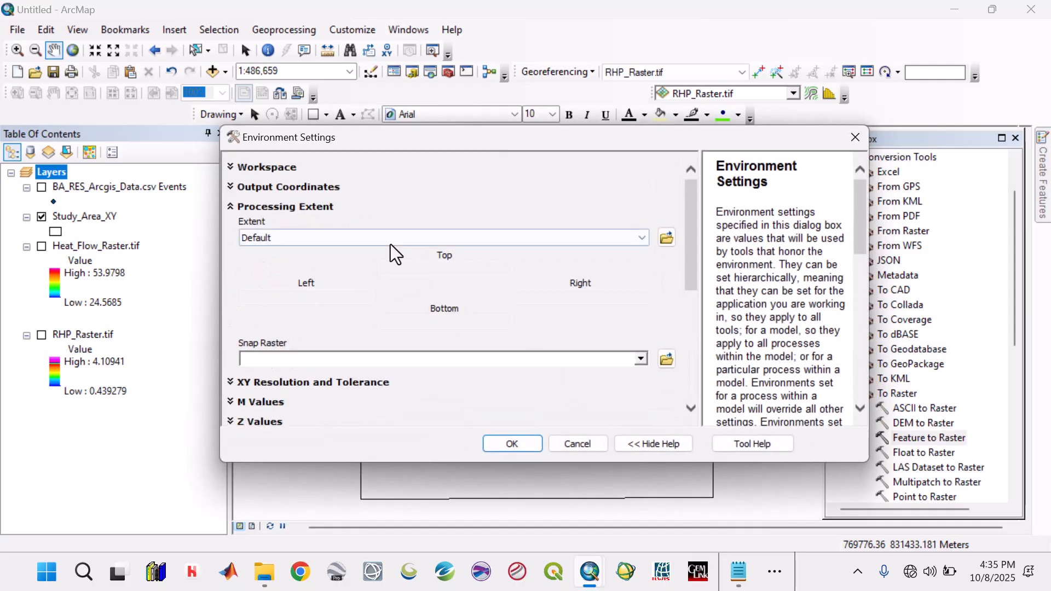
{"action": "left_click", "coordinate": [640, 236]}
{"action": "left_click", "coordinate": [387, 317]}
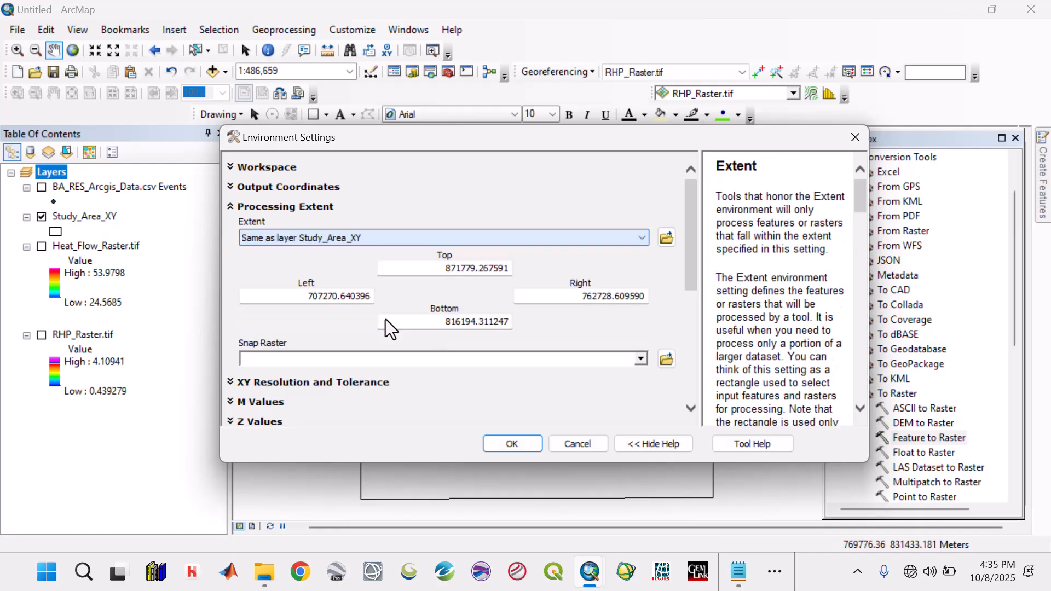
{"action": "left_click", "coordinate": [496, 438]}
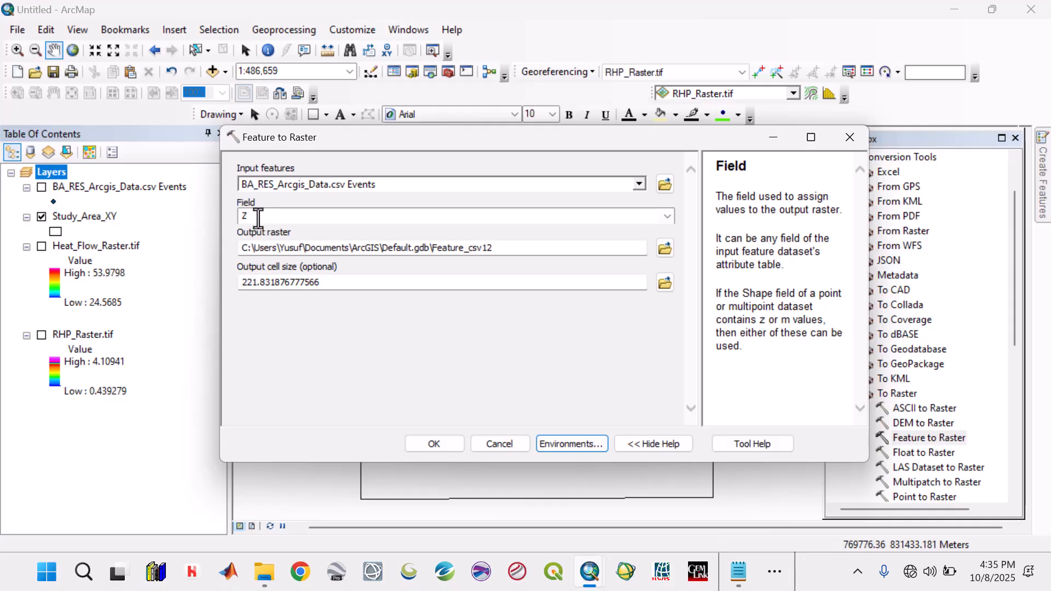
{"action": "left_click", "coordinate": [449, 445]}
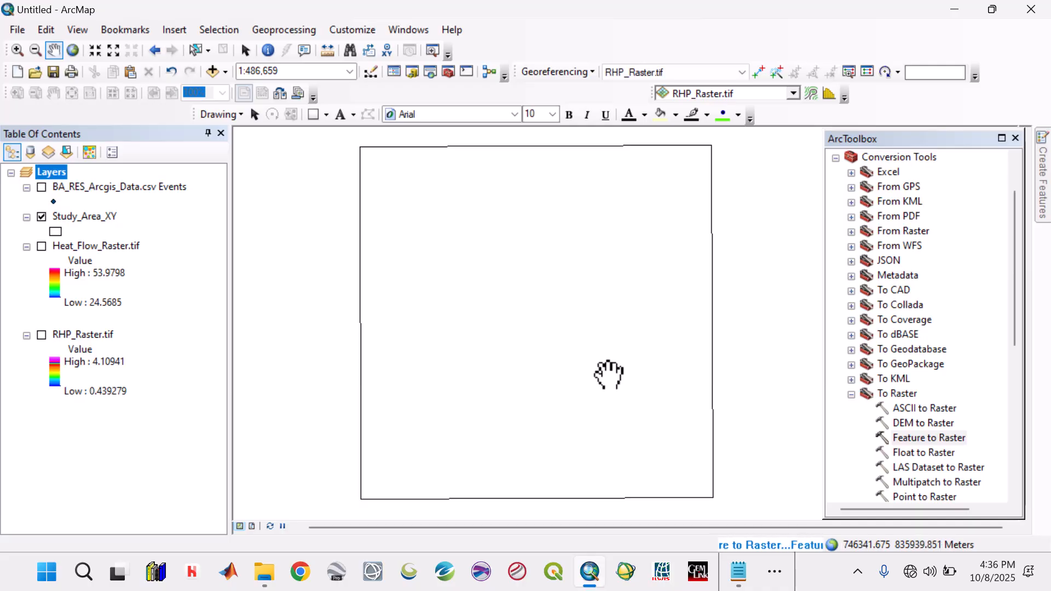
- Open the Resample tool from the Raster Processing set of the Data Management Tools
{"action": "left_click", "coordinate": [837, 159]}
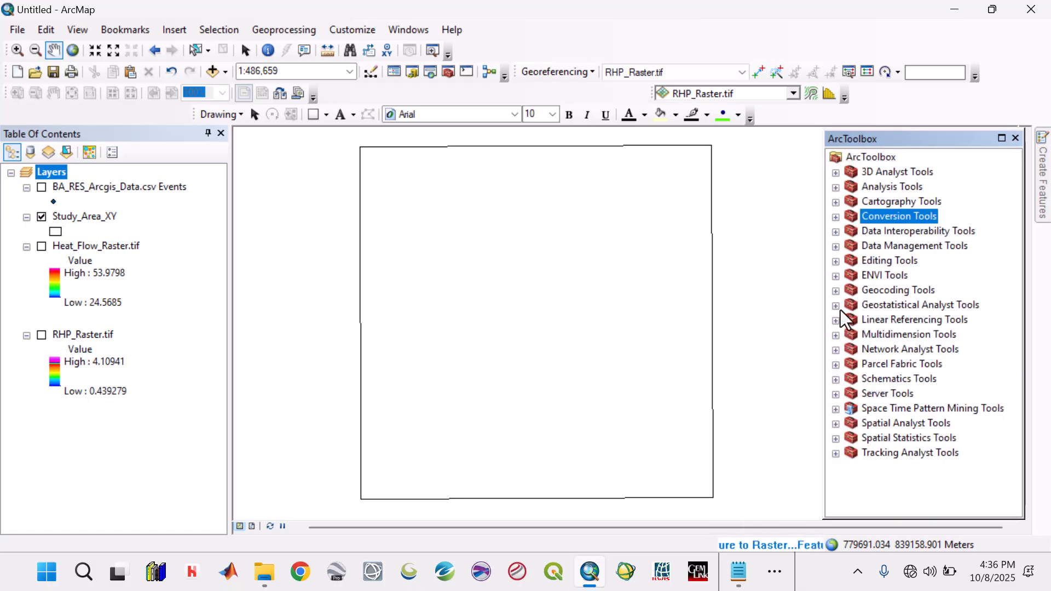
{"action": "left_click", "coordinate": [835, 246]}
{"action": "scroll", "coordinate": [869, 366], "scroll_direction": "down", "scroll_amount": 4}
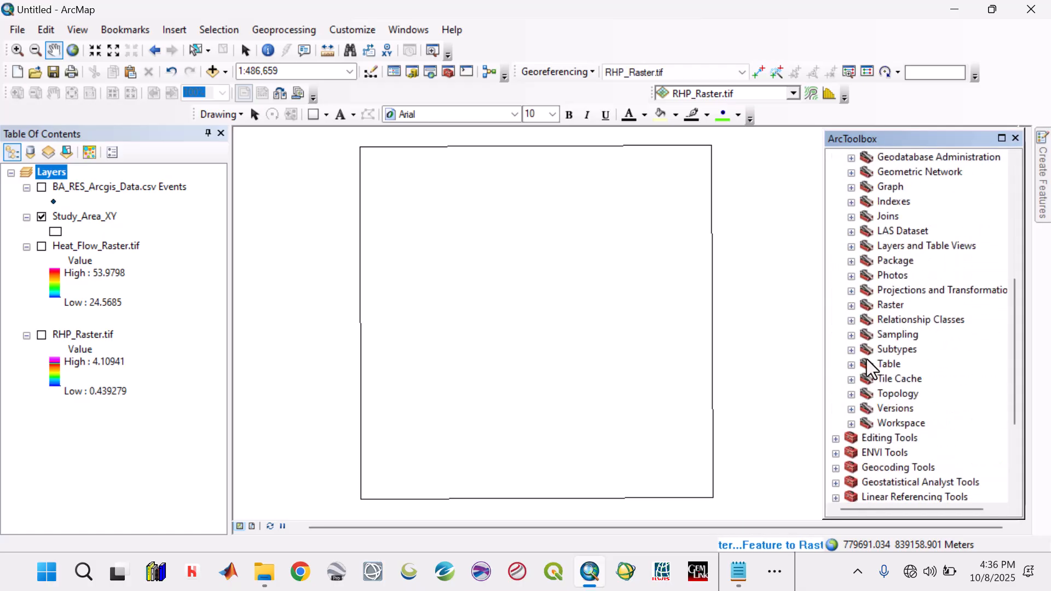
{"action": "left_click", "coordinate": [852, 306]}
{"action": "scroll", "coordinate": [882, 333], "scroll_direction": "down", "scroll_amount": 2}
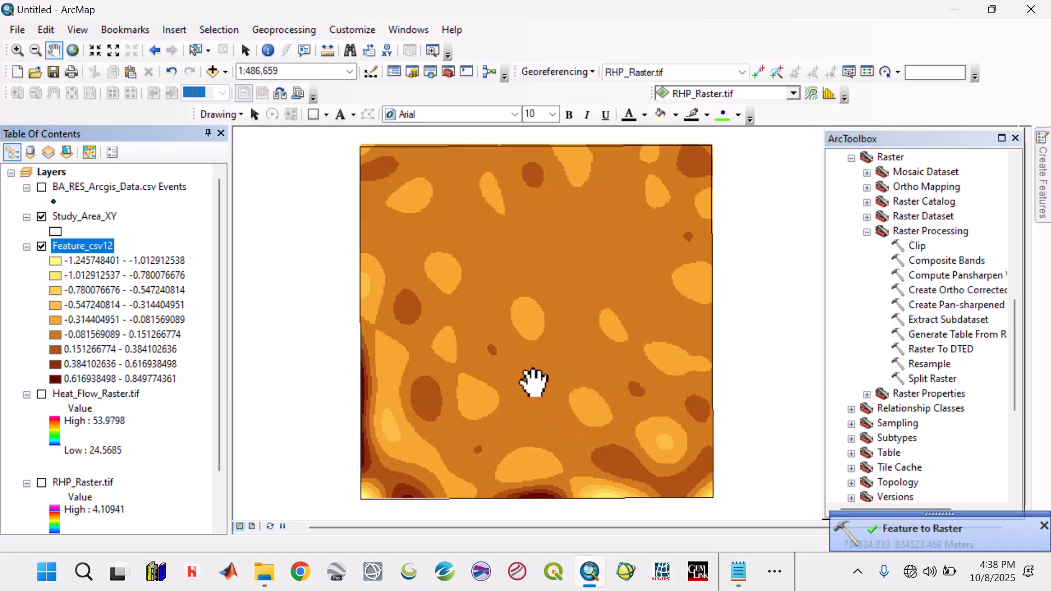
{"action": "left_click", "coordinate": [929, 363]}
{"action": "double_click", "coordinate": [929, 364]}
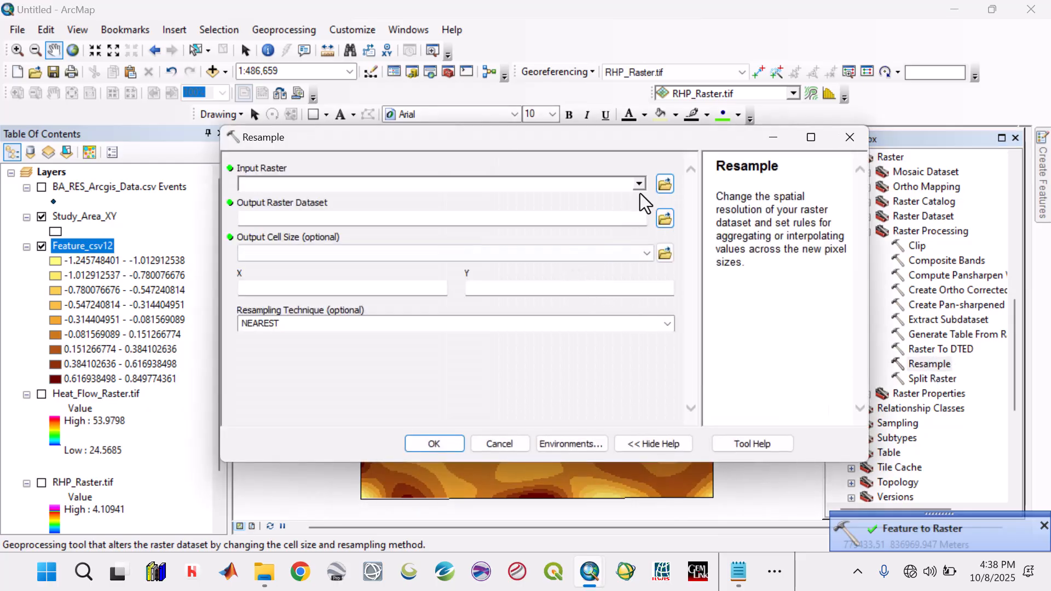
- Choose Feature_csv12 as the raster to resample and set both its X and Y output cell sizes to 30
{"action": "left_click", "coordinate": [640, 184]}
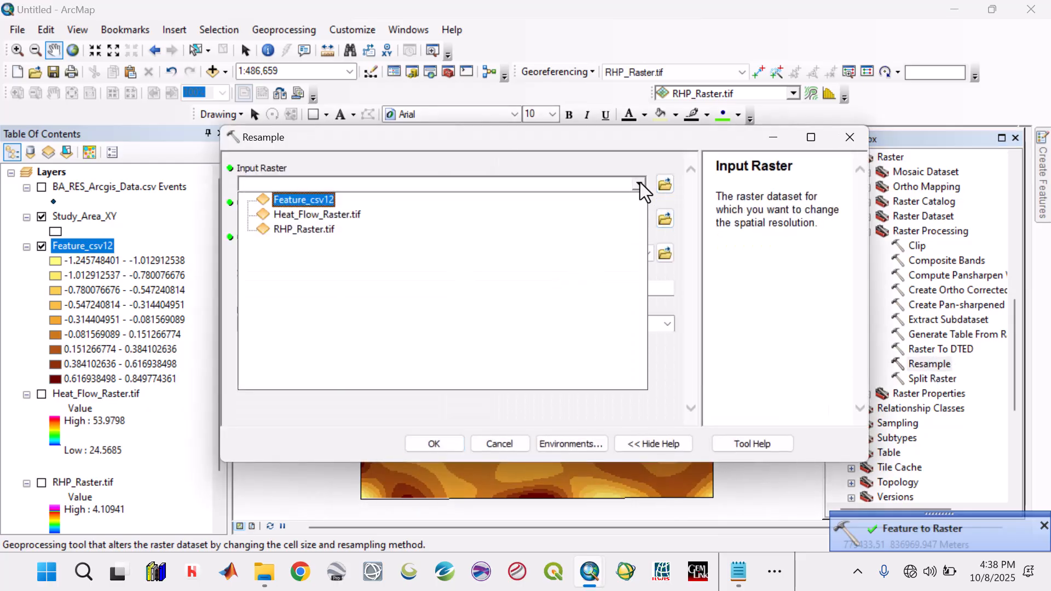
{"action": "left_click", "coordinate": [301, 202]}
{"action": "left_click_drag", "start_coordinate": [363, 289], "coordinate": [455, 289]}
{"action": "type", "text": "30"}
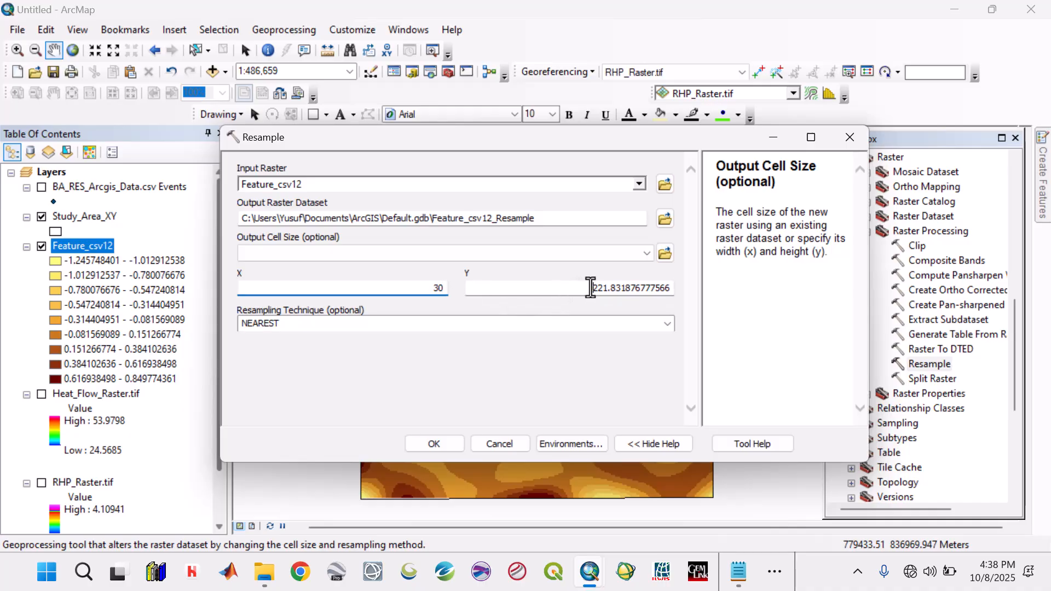
{"action": "left_click_drag", "start_coordinate": [591, 288], "coordinate": [676, 284]}
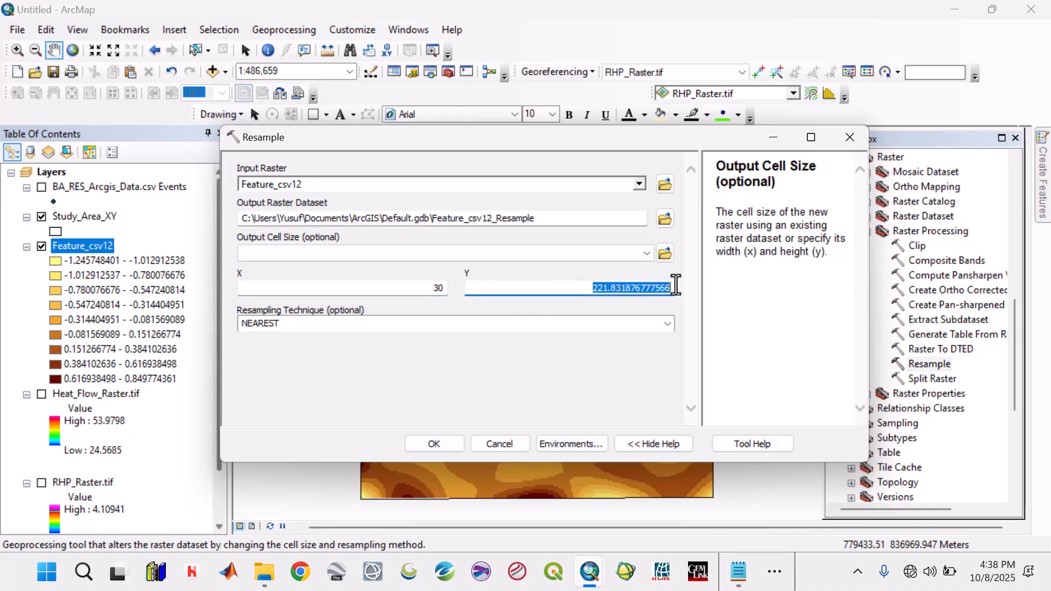
{"action": "type", "text": "30"}
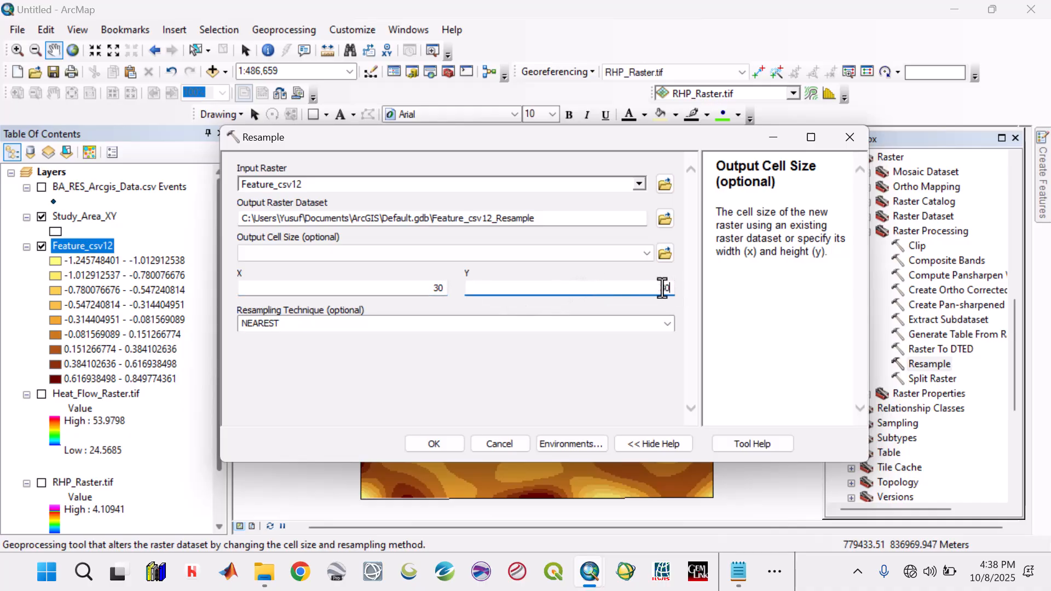
- Name the resampled output BA_RES_Raster.tif in the Raster Images folder and run the resampling
{"action": "left_click", "coordinate": [664, 219]}
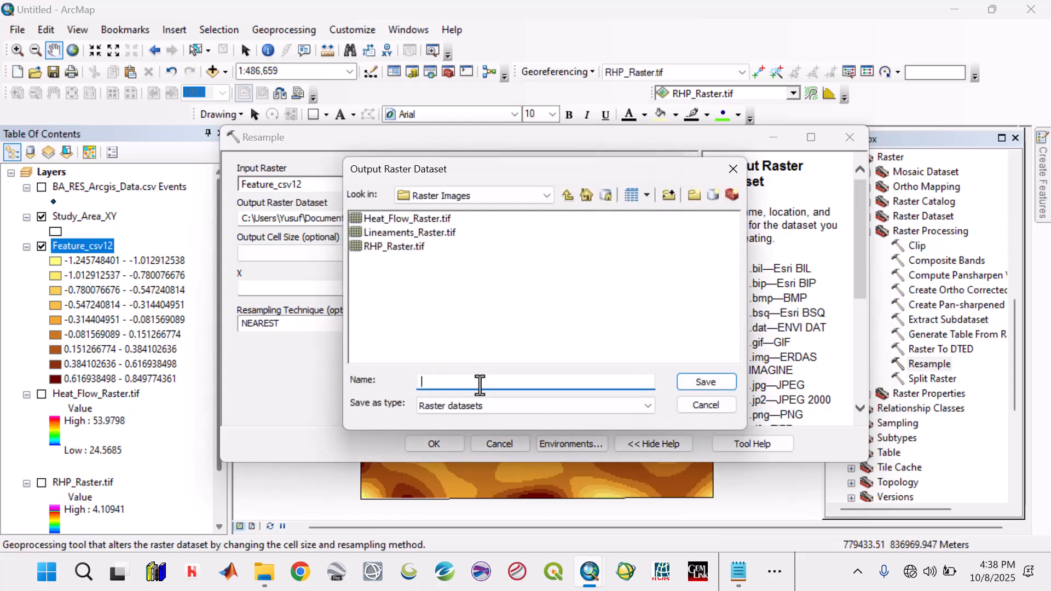
{"action": "type", "text": "BA_RES_Raster.tif"}
{"action": "left_click", "coordinate": [706, 383]}
{"action": "left_click", "coordinate": [456, 446]}
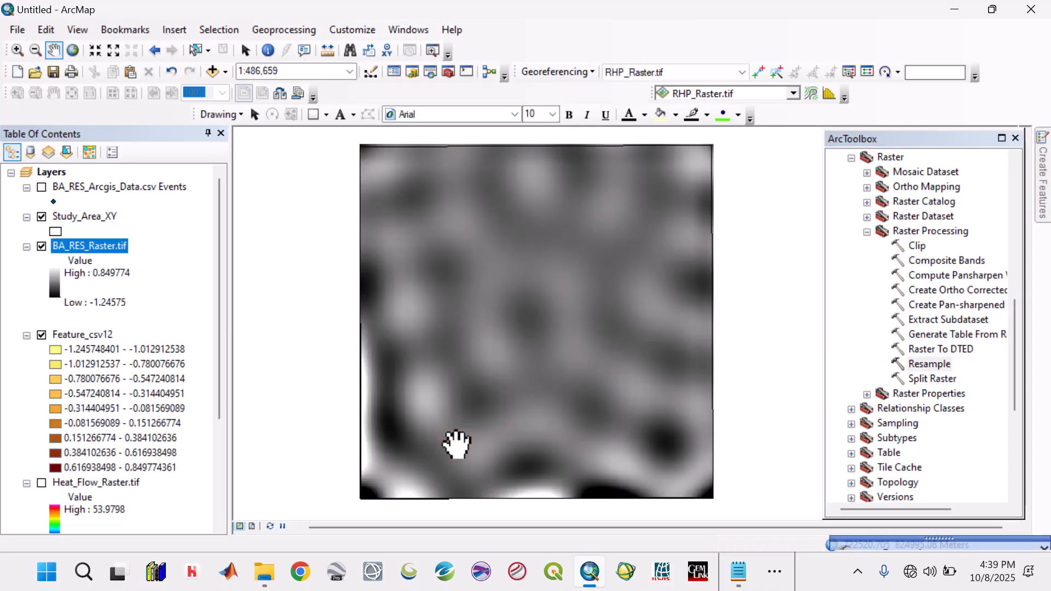
- Remove the intermediate Feature_csv12 raster layer from the map
{"action": "left_click", "coordinate": [93, 333]}
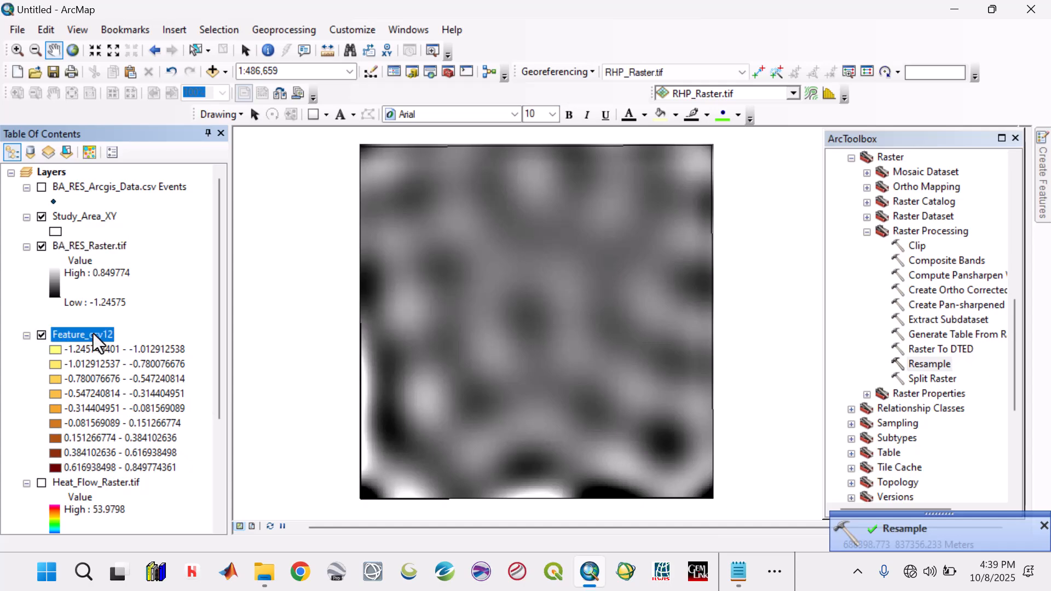
{"action": "right_click", "coordinate": [93, 334]}
{"action": "left_click", "coordinate": [160, 94]}
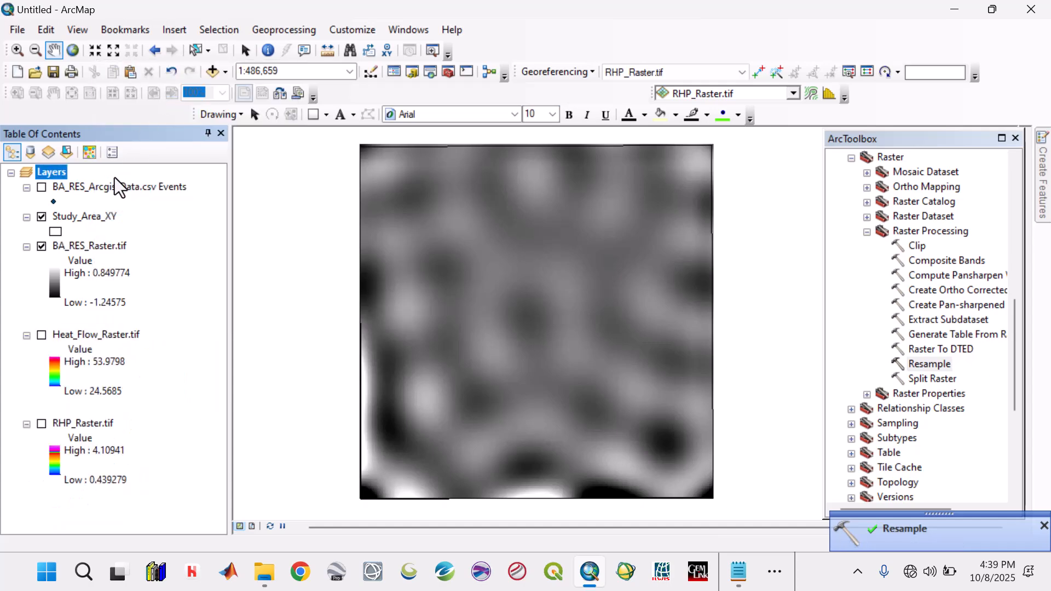
- Remove the BA_RES_Arcgis_Data.csv Events point layer from the map
{"action": "left_click", "coordinate": [113, 185]}
{"action": "right_click", "coordinate": [112, 185]}
{"action": "left_click", "coordinate": [170, 186]}
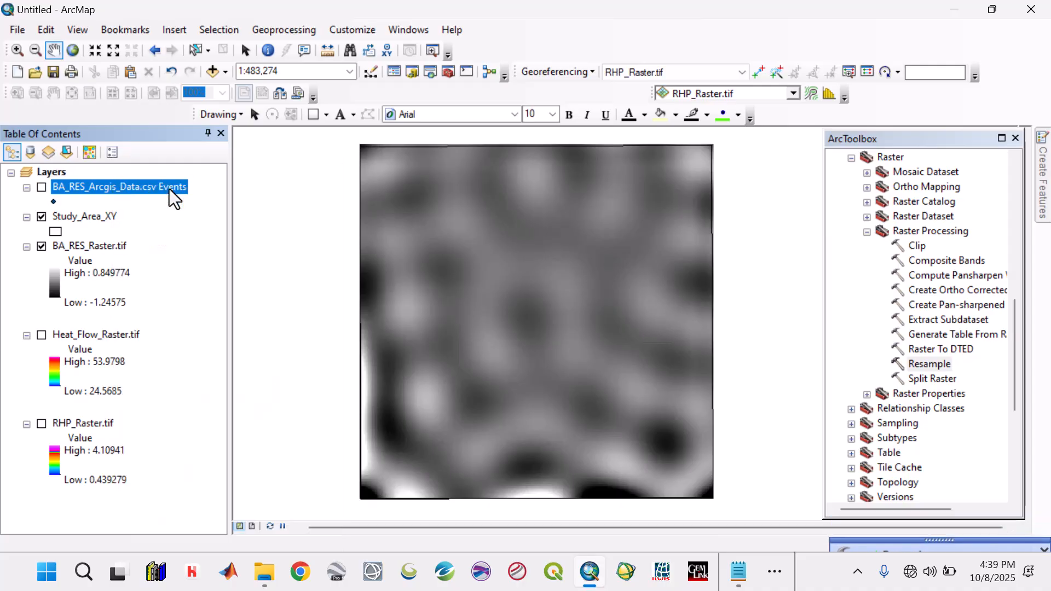
- Apply the rainbow color ramp running from blue through green, yellow and red to magenta to BA_RES_Raster.tif
{"action": "left_click", "coordinate": [53, 245]}
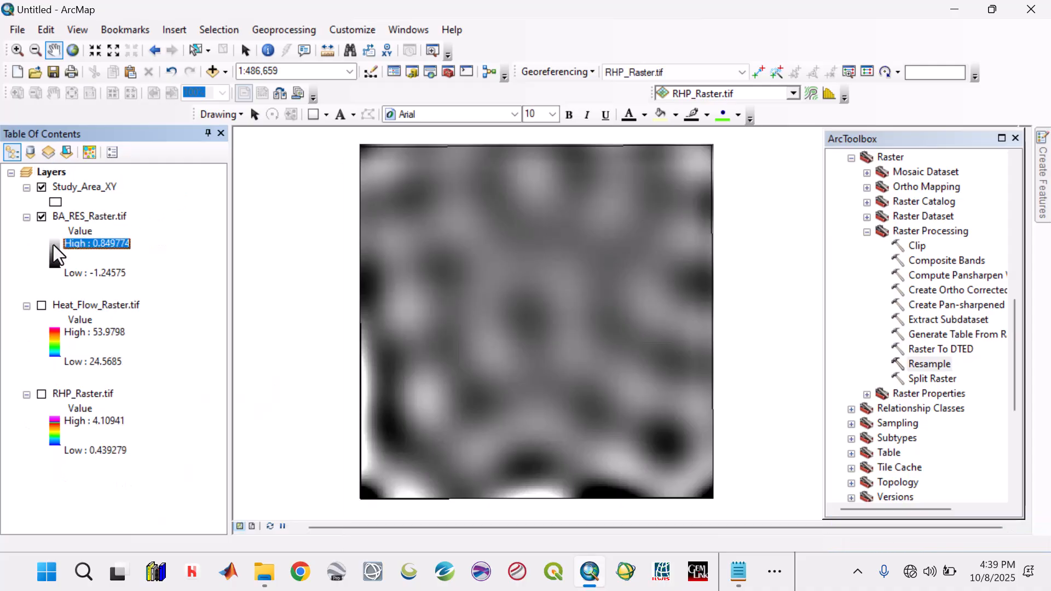
{"action": "left_click", "coordinate": [203, 295]}
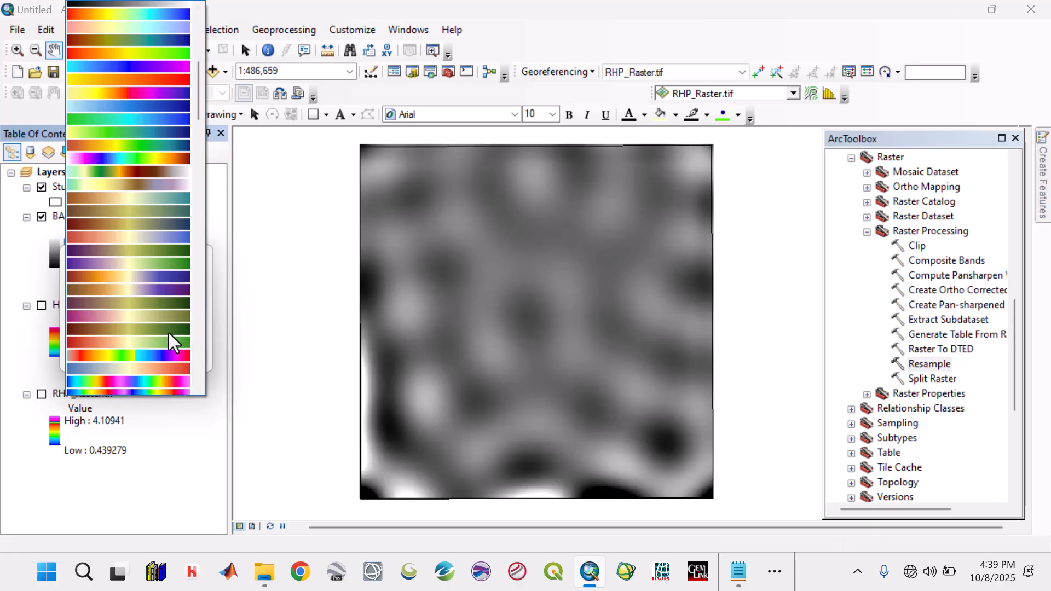
{"action": "scroll", "coordinate": [169, 332], "scroll_direction": "down", "scroll_amount": 6}
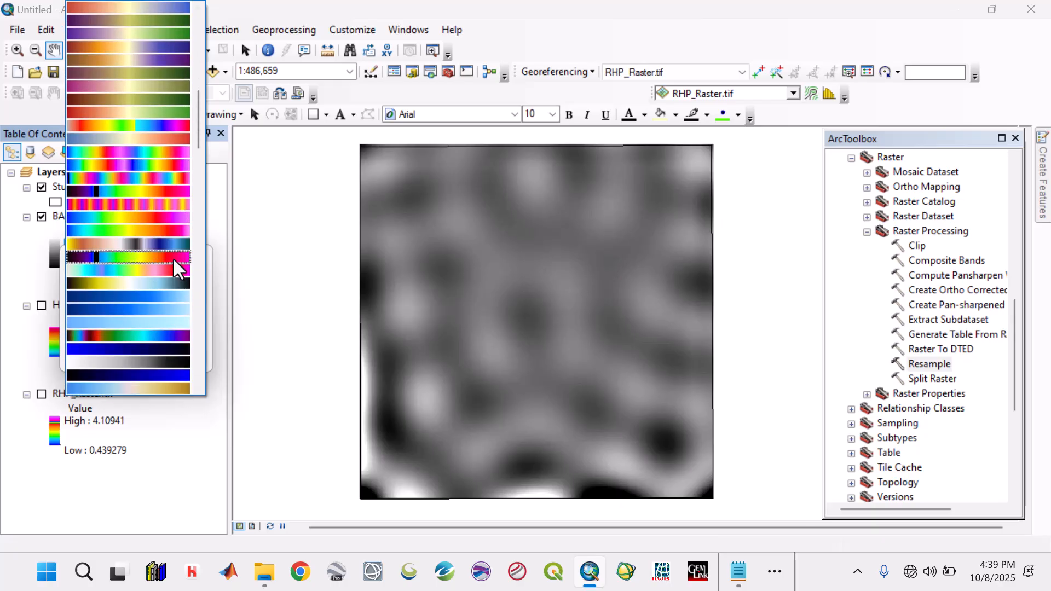
{"action": "left_click", "coordinate": [172, 220]}
{"action": "left_click", "coordinate": [96, 357]}
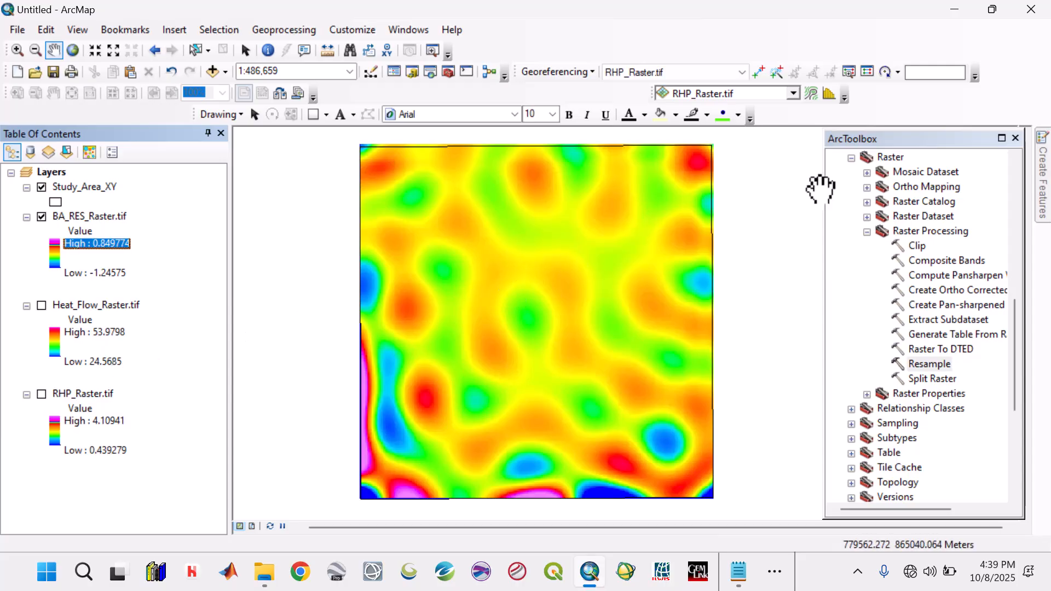
- Collapse the Raster toolset and the Data Management Tools toolbox
{"action": "left_click", "coordinate": [852, 159]}
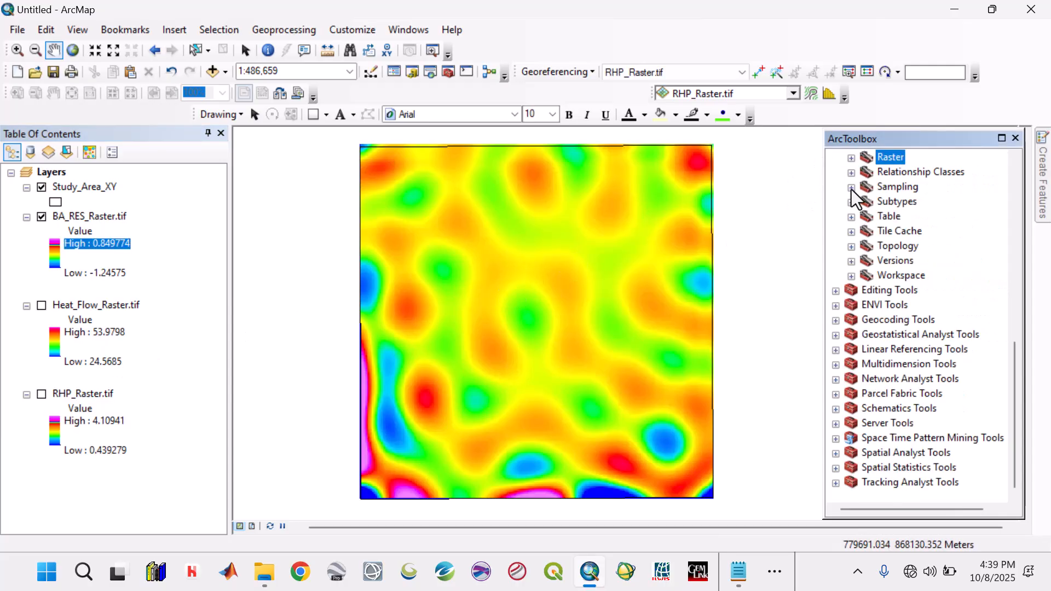
{"action": "scroll", "coordinate": [849, 197], "scroll_direction": "up", "scroll_amount": 9}
{"action": "left_click", "coordinate": [835, 232]}
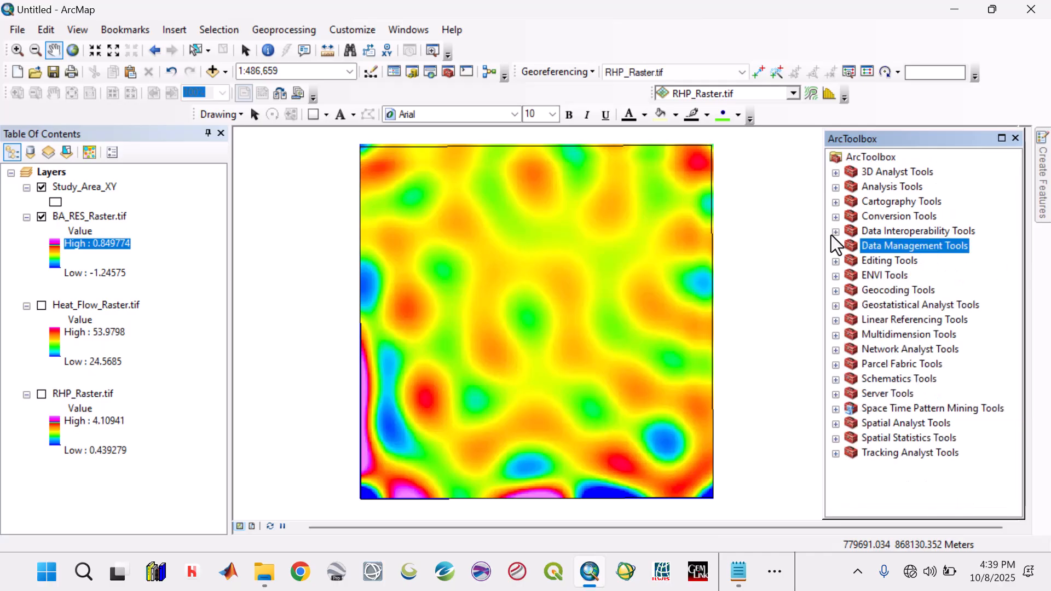
- Add Lineaments_Raster.tif from the Raster Images folder to the map
{"action": "left_click", "coordinate": [225, 71]}
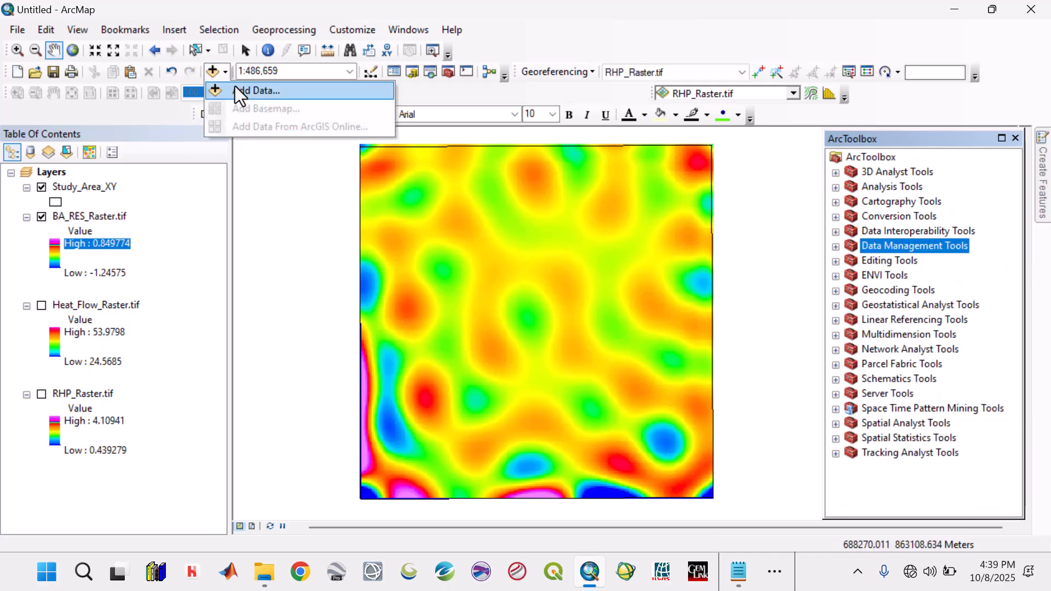
{"action": "left_click", "coordinate": [235, 88]}
{"action": "left_click", "coordinate": [550, 176]}
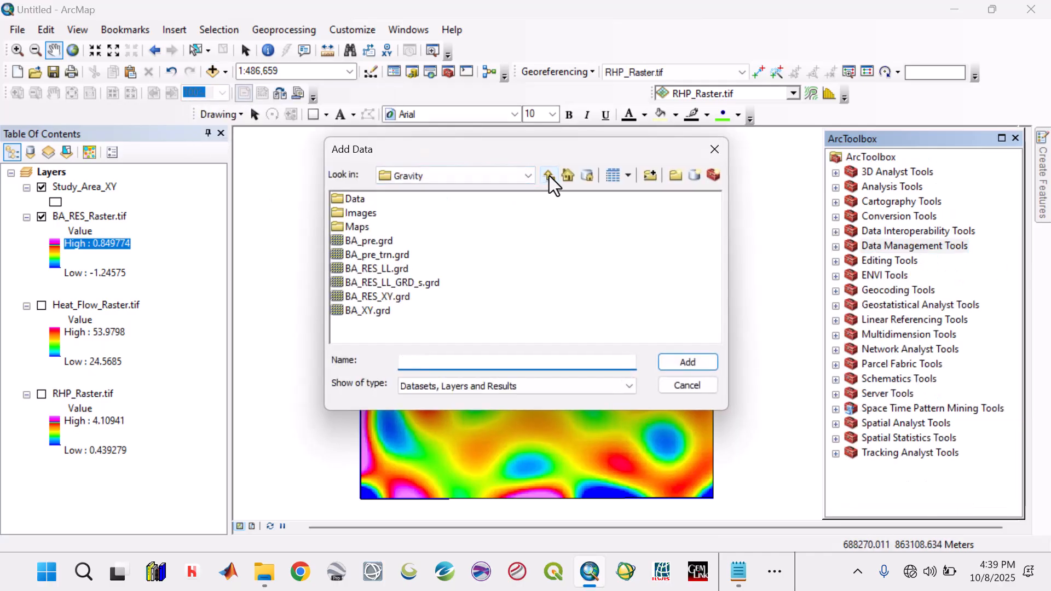
{"action": "left_click", "coordinate": [549, 176]}
{"action": "double_click", "coordinate": [531, 213]}
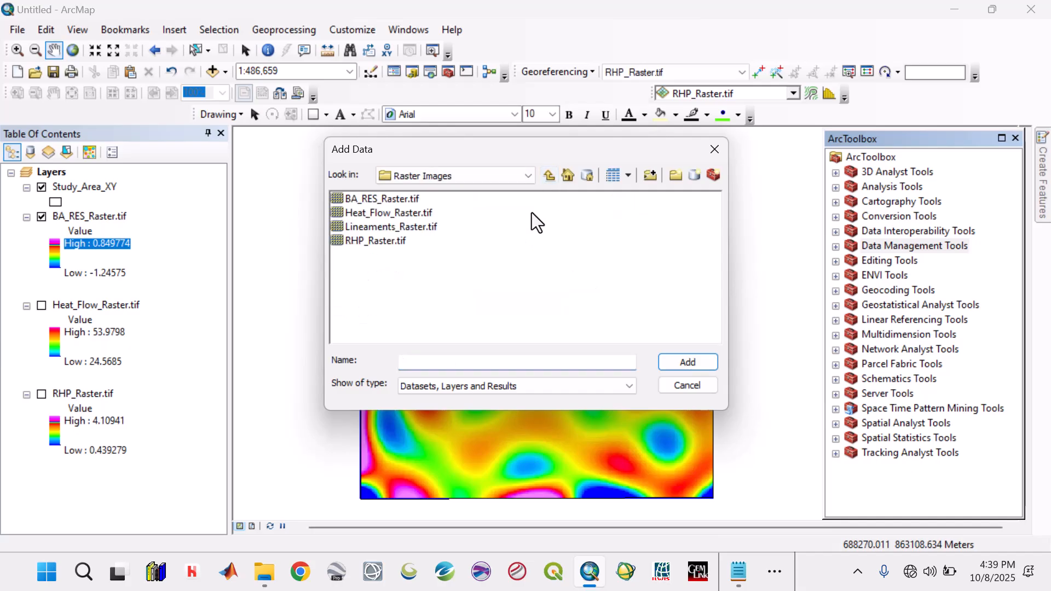
{"action": "left_click", "coordinate": [415, 229]}
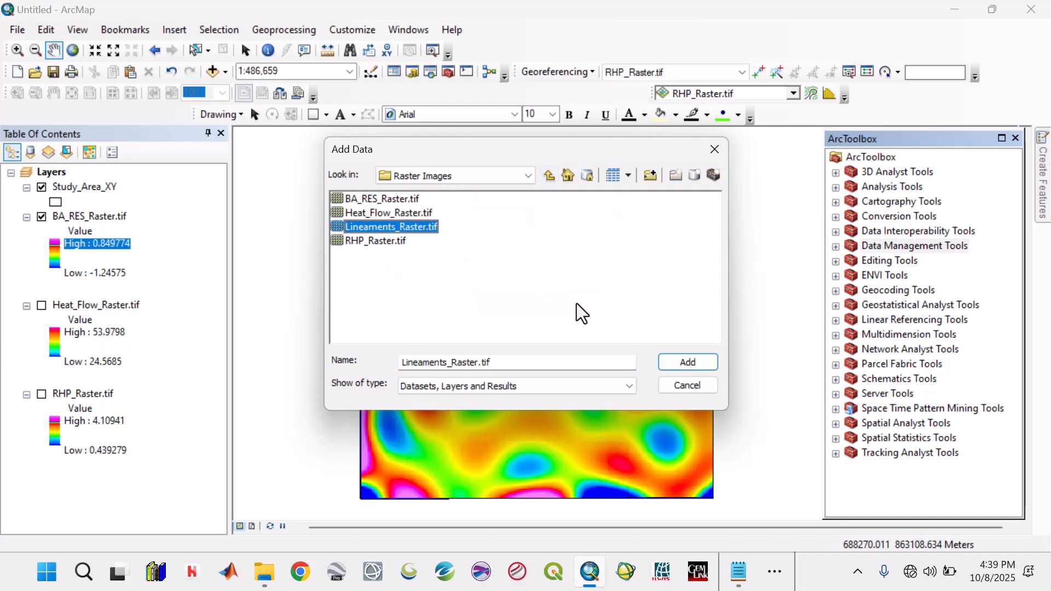
{"action": "left_click", "coordinate": [689, 363]}
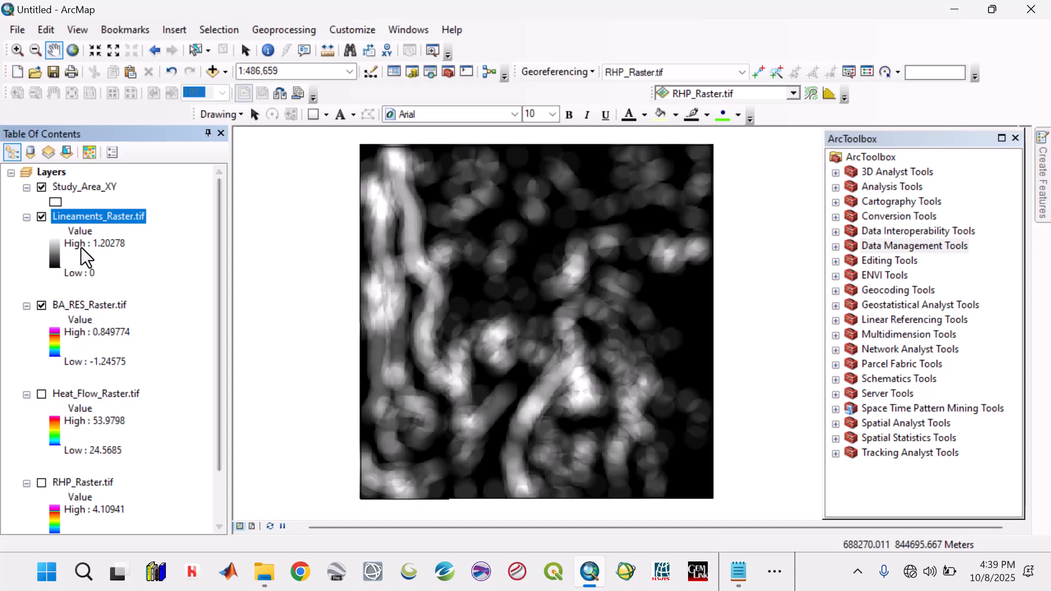
- Recolor Lineaments_Raster.tif with the blue-to-magenta rainbow color ramp
{"action": "left_click", "coordinate": [58, 248]}
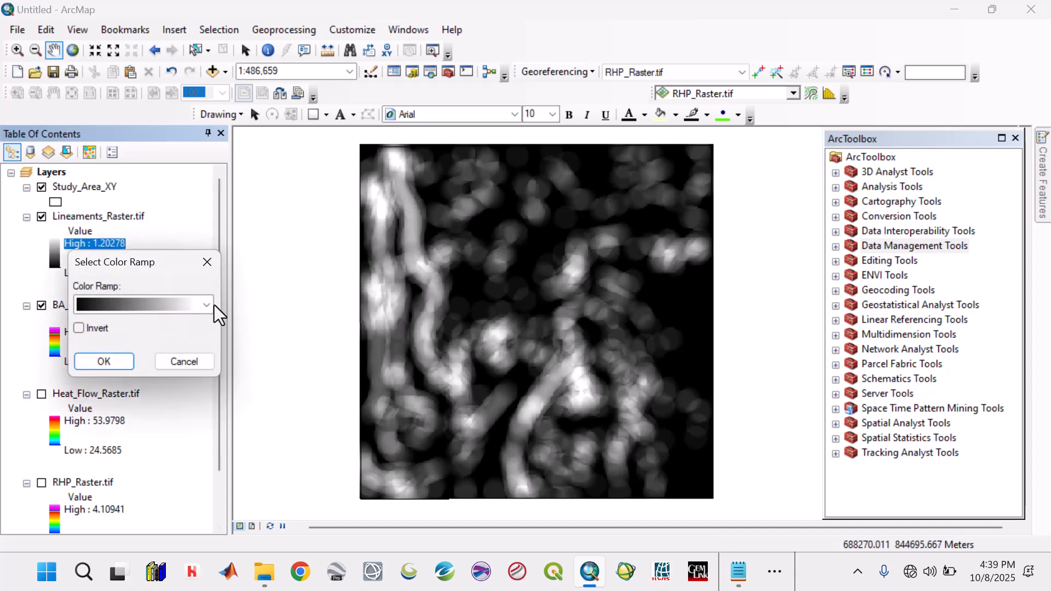
{"action": "left_click", "coordinate": [207, 305]}
{"action": "scroll", "coordinate": [172, 350], "scroll_direction": "down", "scroll_amount": 4}
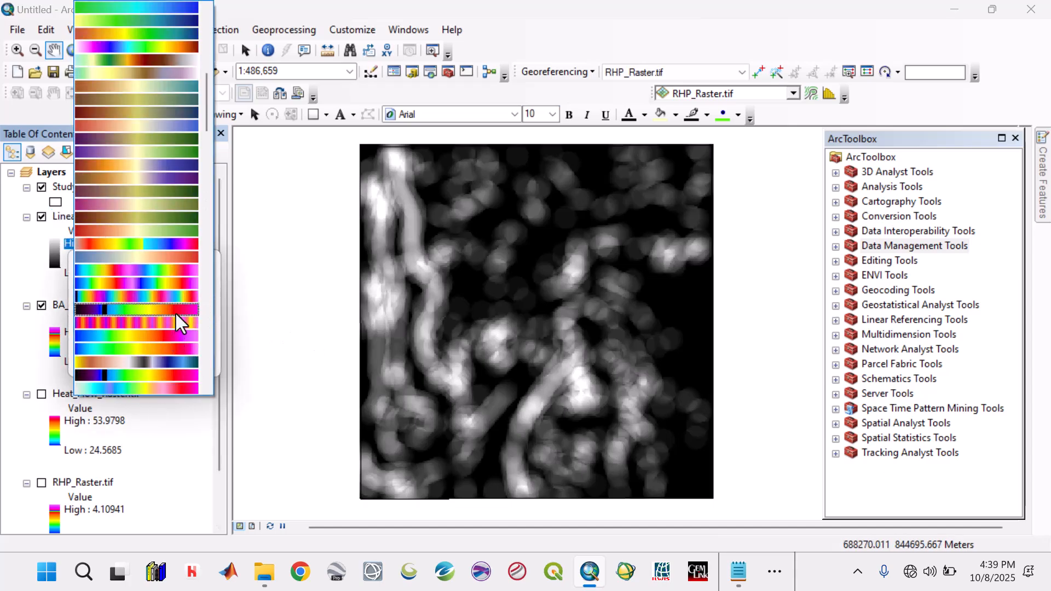
{"action": "scroll", "coordinate": [180, 286], "scroll_direction": "down", "scroll_amount": 2}
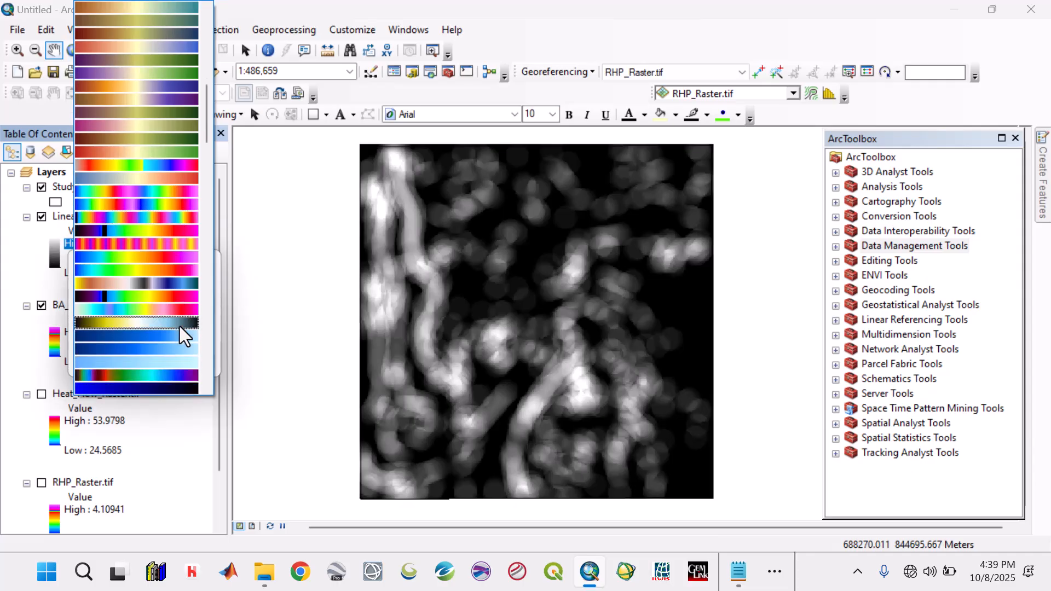
{"action": "left_click", "coordinate": [177, 261]}
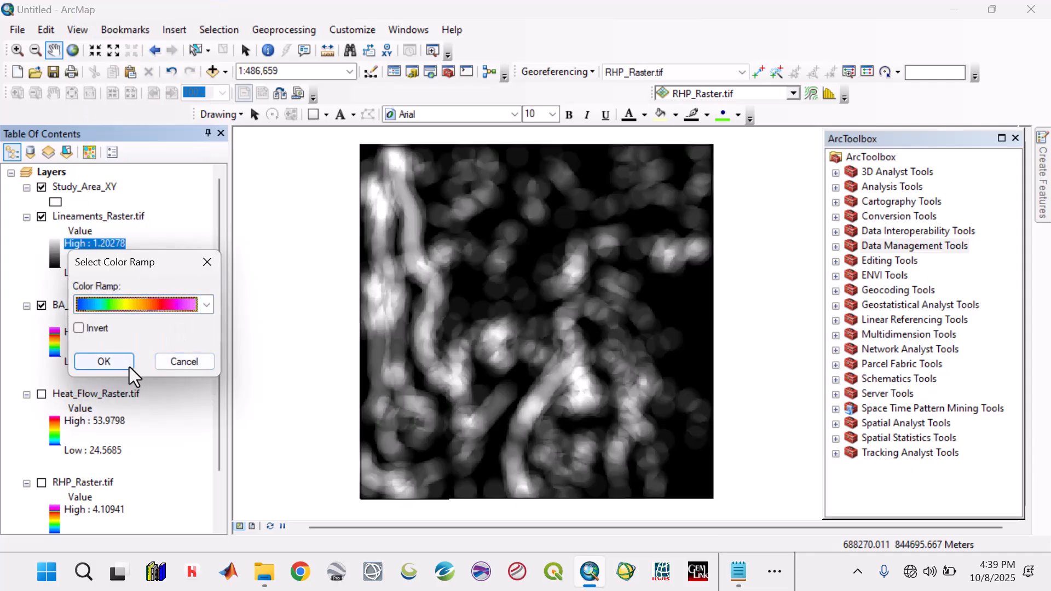
{"action": "left_click", "coordinate": [104, 361]}
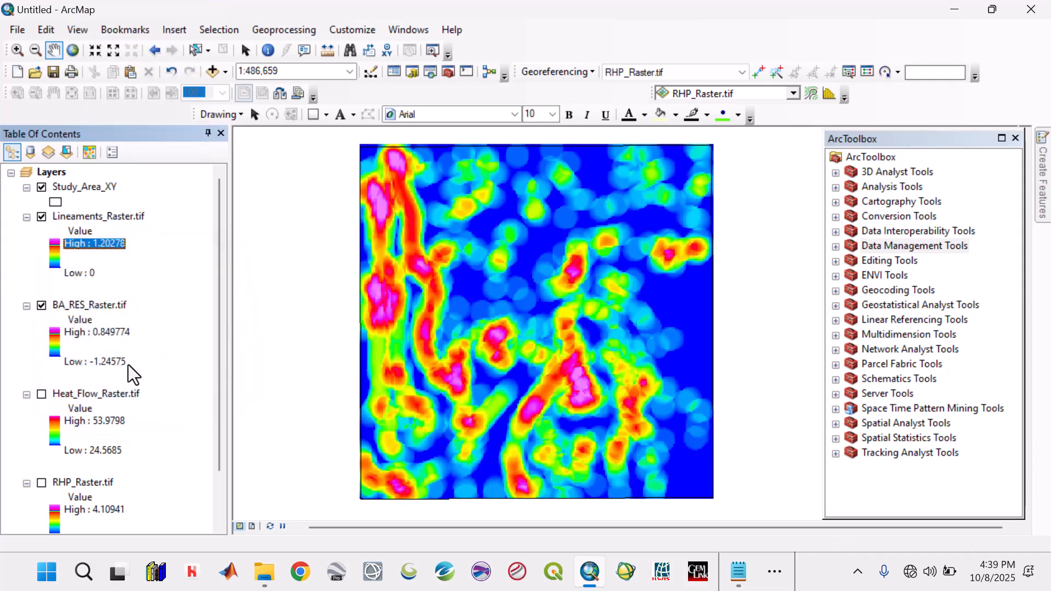
- Collapse the legends of all layers and turn on the Heat_Flow_Raster.tif and RHP_Raster.tif layers
{"action": "left_click", "coordinate": [26, 219]}
{"action": "left_click", "coordinate": [27, 233]}
{"action": "left_click", "coordinate": [26, 247]}
{"action": "left_click", "coordinate": [26, 262]}
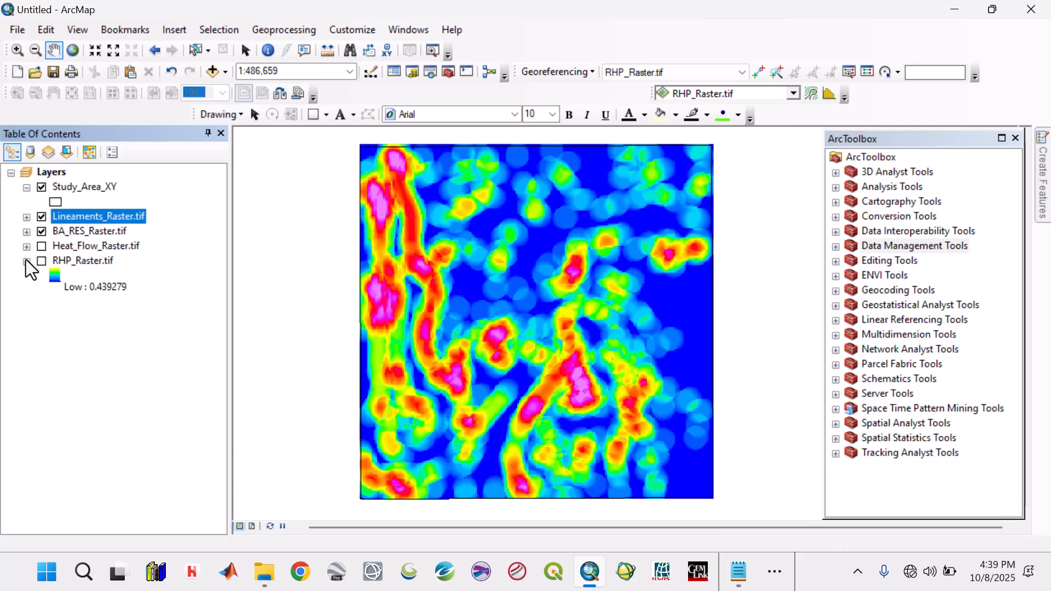
{"action": "left_click", "coordinate": [41, 246]}
{"action": "left_click", "coordinate": [41, 261]}
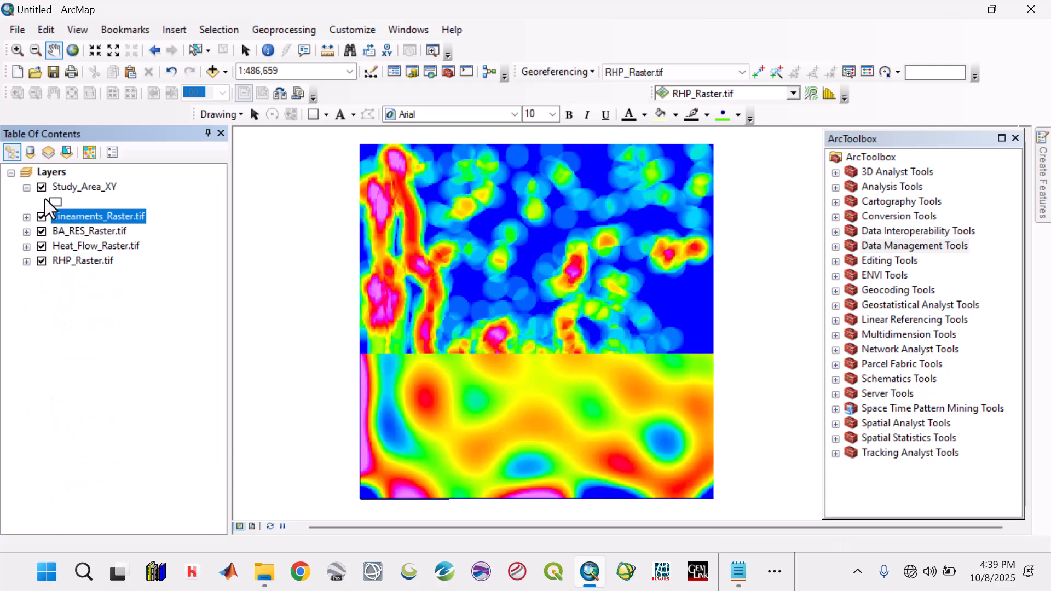
{"action": "left_click", "coordinate": [26, 188]}
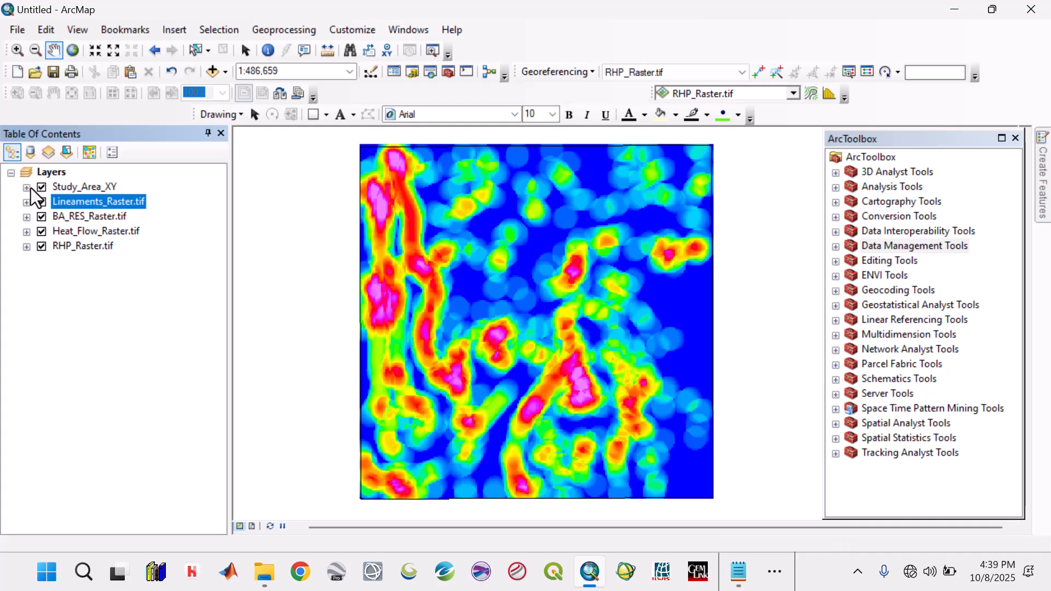
- Check the cell size and the column and row counts of Lineaments_Raster.tif and BA_RES_Raster.tif in their source properties
{"action": "double_click", "coordinate": [81, 203]}
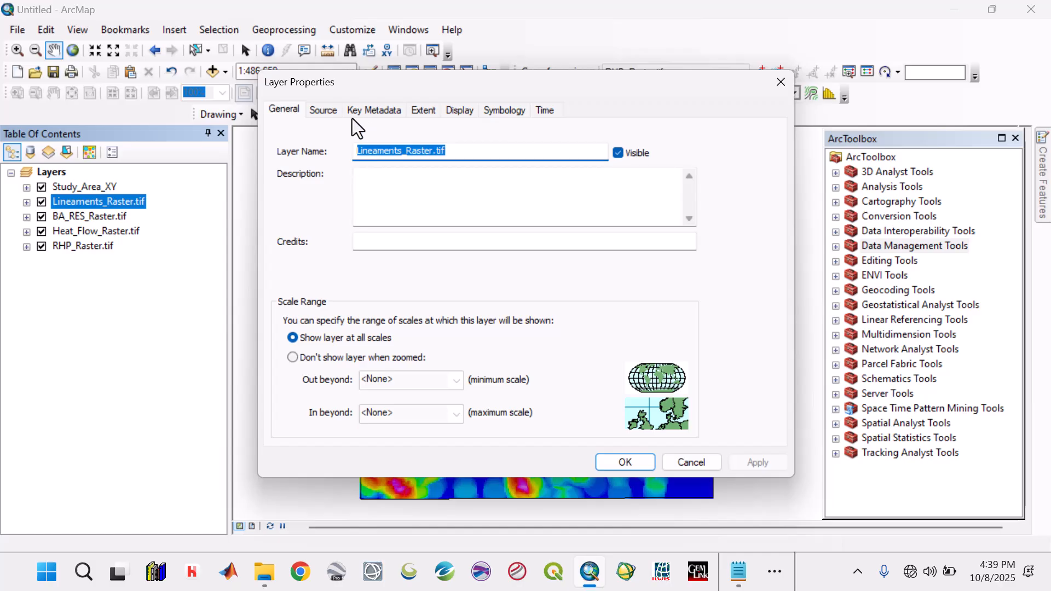
{"action": "left_click", "coordinate": [323, 110]}
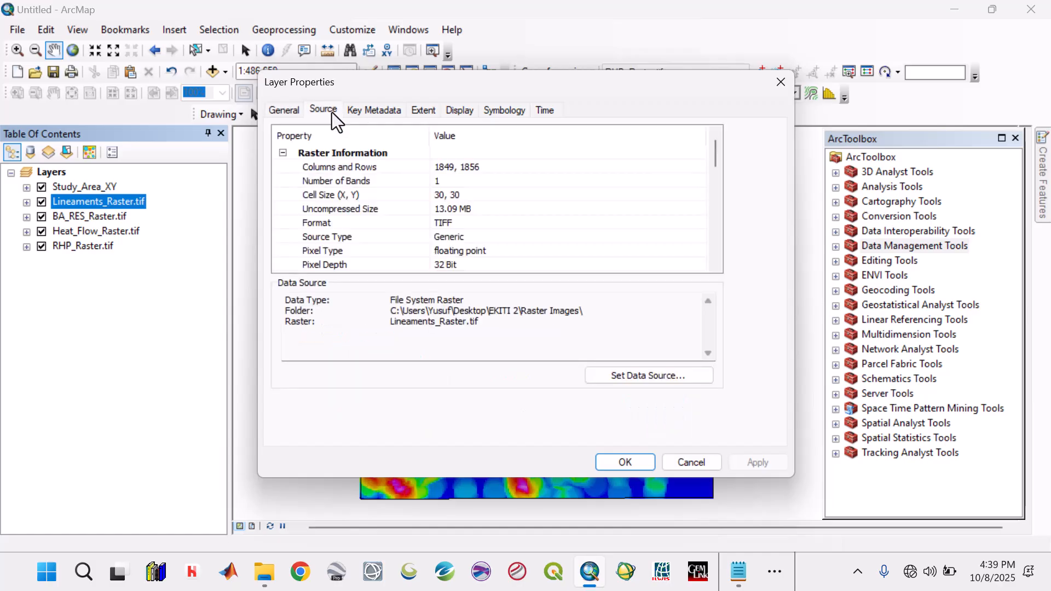
{"action": "left_click", "coordinate": [628, 463]}
{"action": "double_click", "coordinate": [116, 217]}
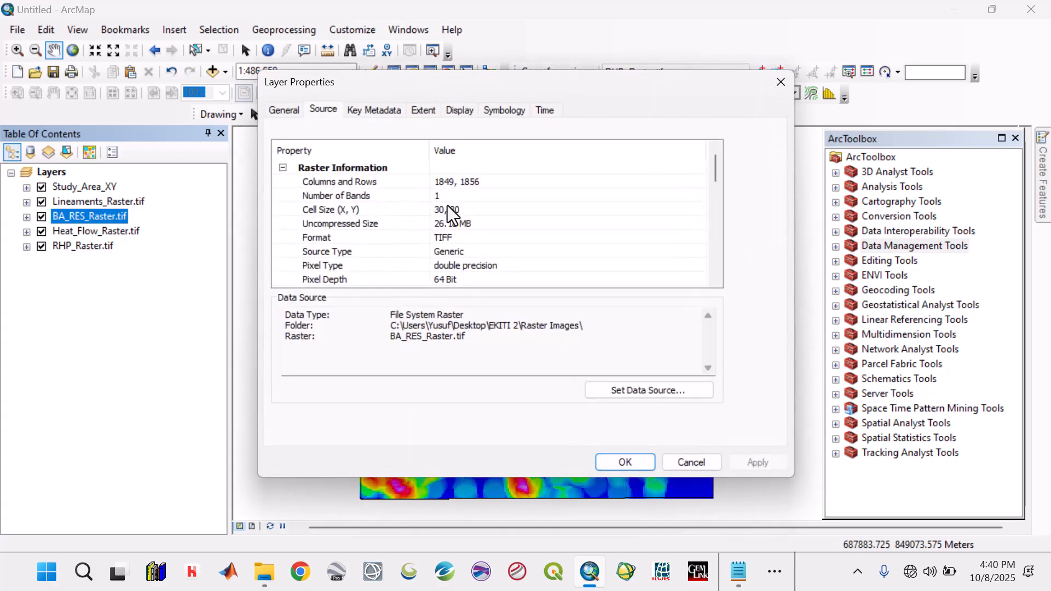
{"action": "left_click", "coordinate": [449, 209]}
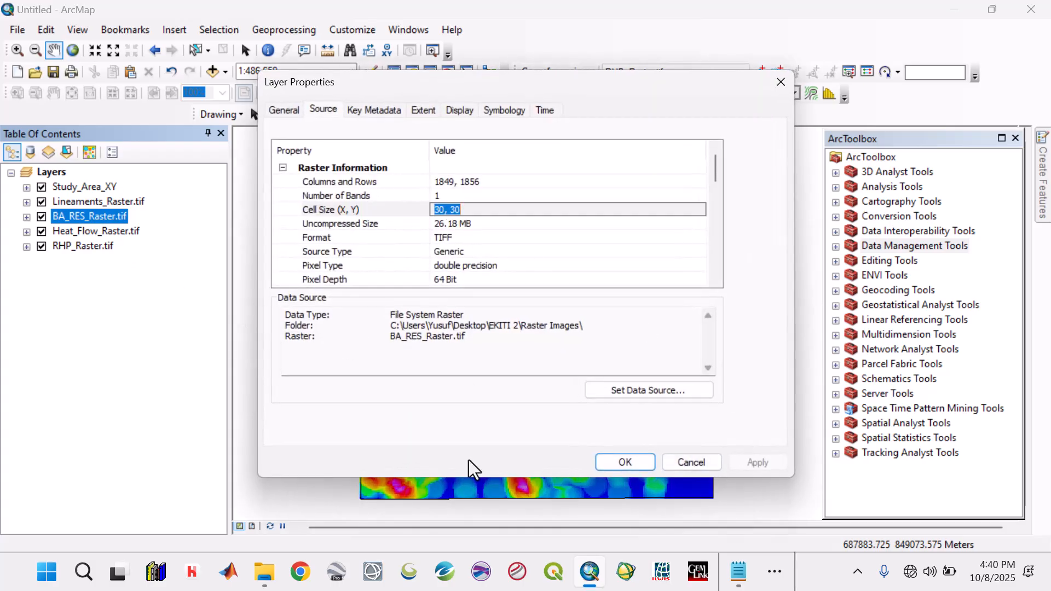
{"action": "left_click", "coordinate": [687, 461]}
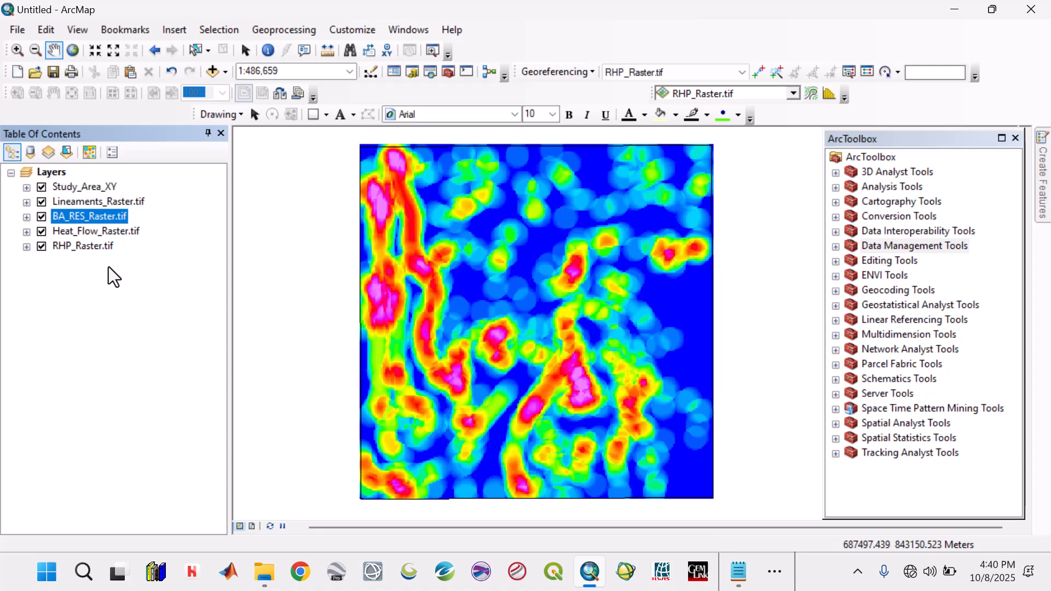
- Check the cell size and the column and row counts of Heat_Flow_Raster.tif and RHP_Raster.tif in their source properties
{"action": "double_click", "coordinate": [104, 232]}
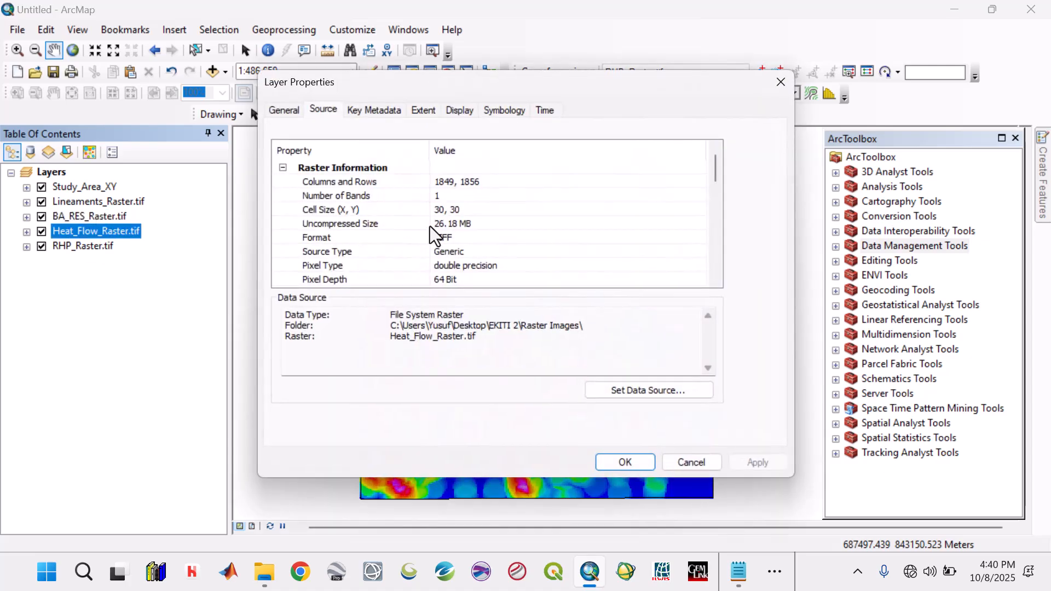
{"action": "left_click", "coordinate": [455, 214]}
{"action": "left_click", "coordinate": [706, 462]}
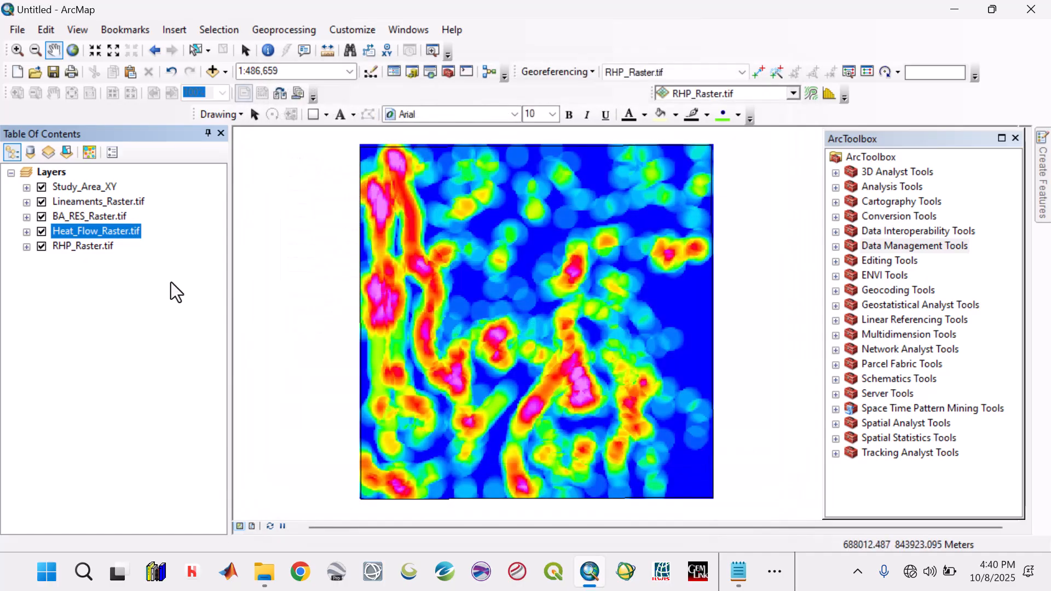
{"action": "double_click", "coordinate": [84, 251]}
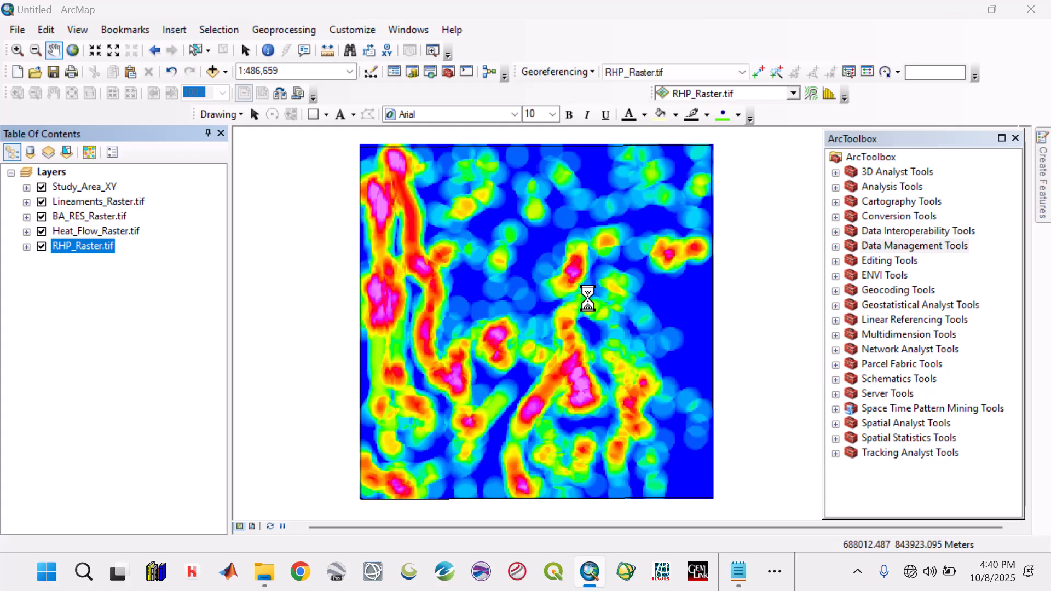
{"action": "left_click", "coordinate": [465, 212]}
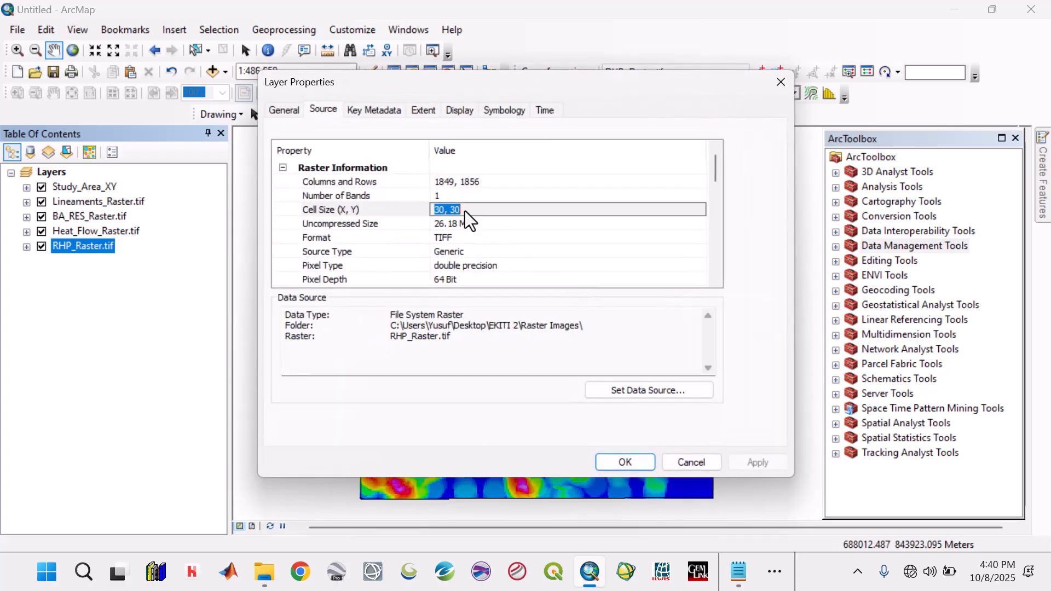
{"action": "left_click", "coordinate": [772, 81]}
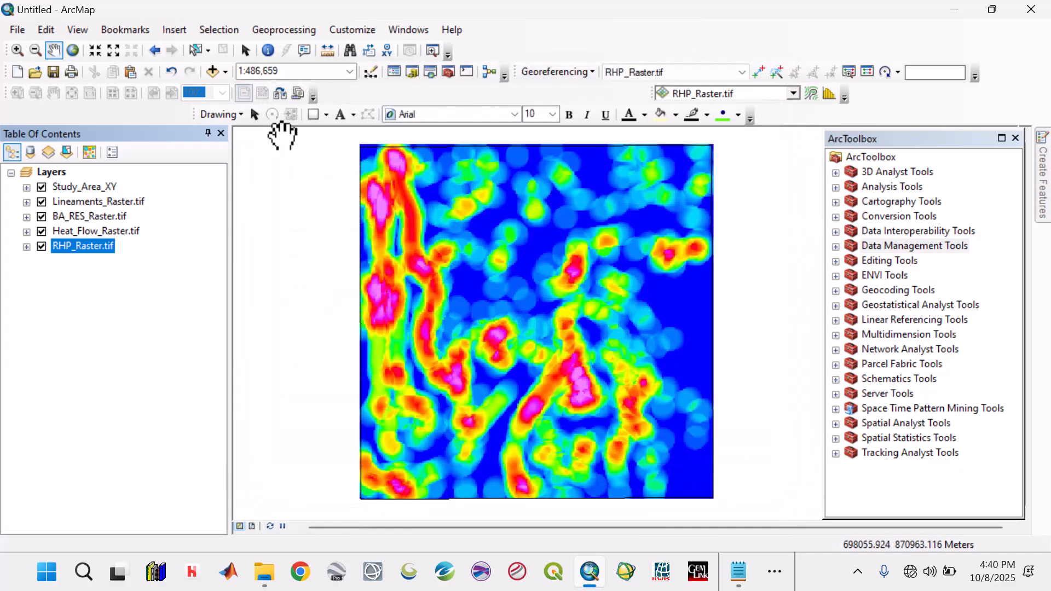
- Save the map document as Raster_Images in the ArcGis Projects folder
{"action": "left_click", "coordinate": [54, 71]}
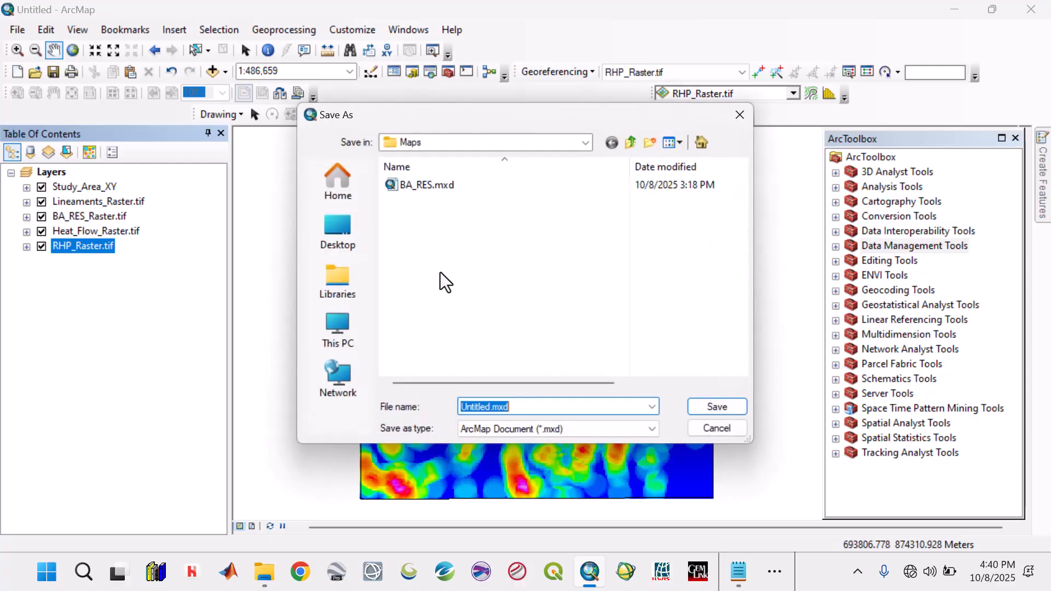
{"action": "left_click", "coordinate": [629, 145]}
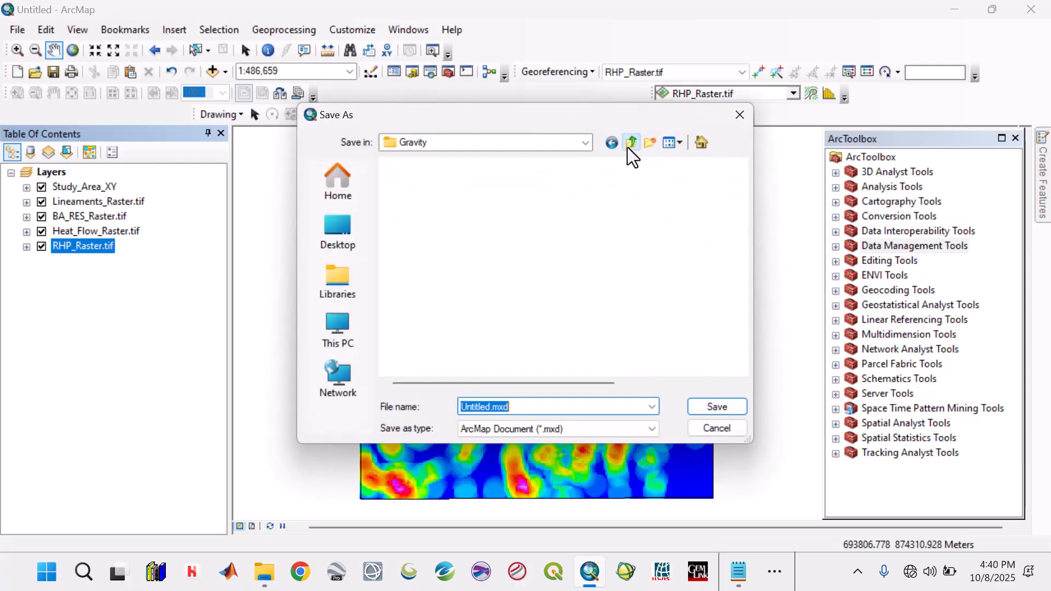
{"action": "left_click", "coordinate": [629, 144]}
{"action": "double_click", "coordinate": [425, 202]}
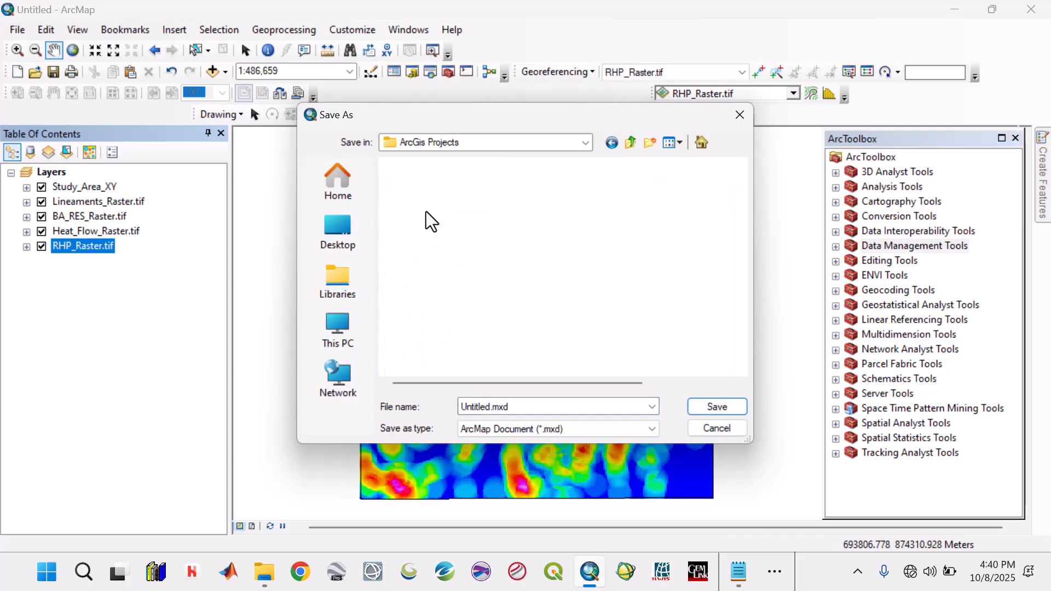
{"action": "double_click", "coordinate": [507, 408]}
{"action": "type", "text": "R"}
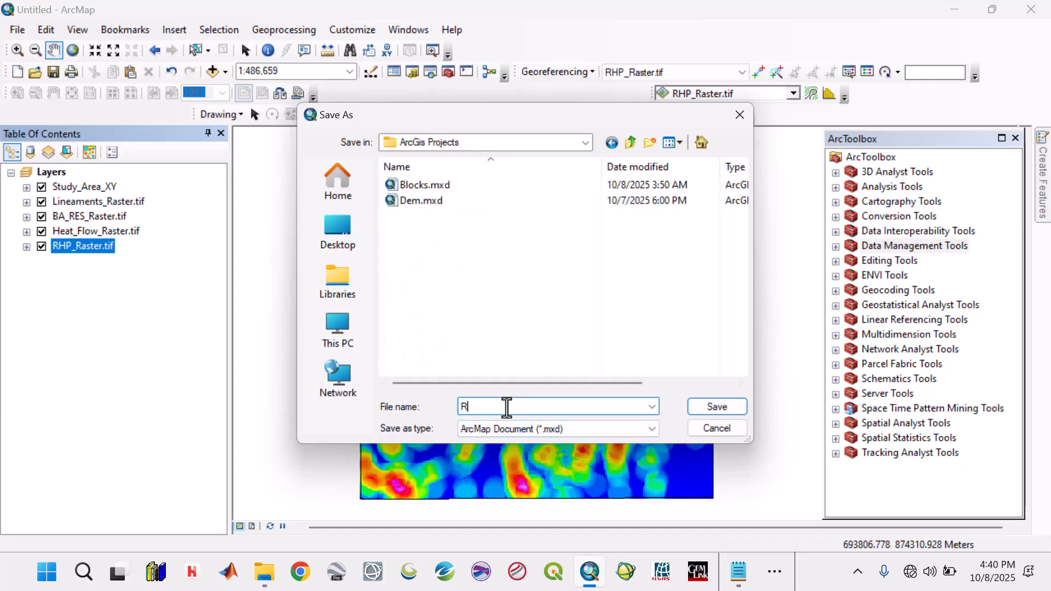
{"action": "type", "text": "aster_Images"}
{"action": "left_click", "coordinate": [720, 409]}
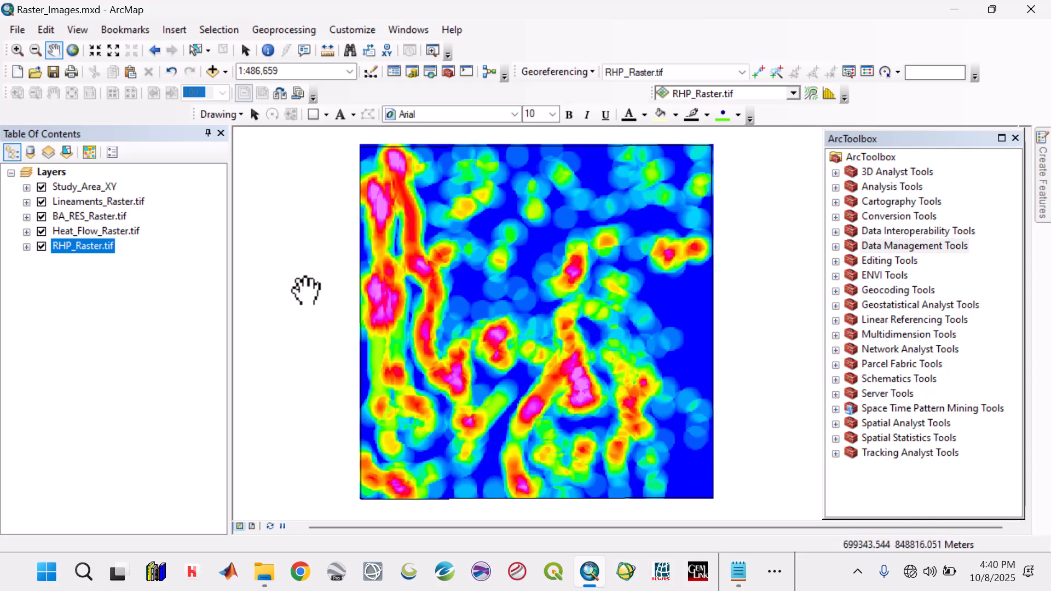
{"action": "left_click", "coordinate": [78, 201]}
{"action": "key", "text": "Down"}
{"action": "key", "text": "Down"}
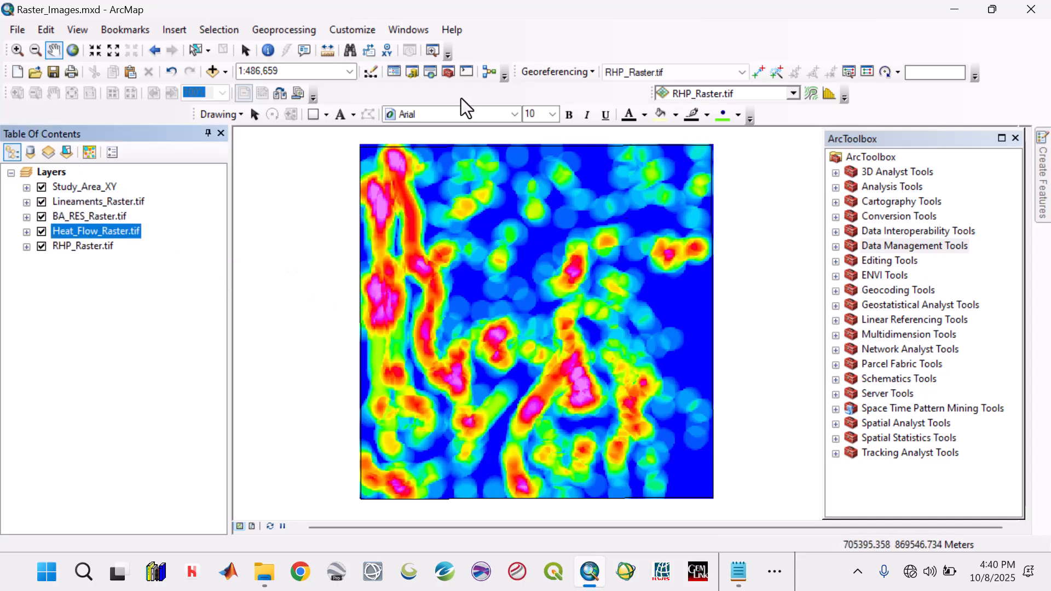